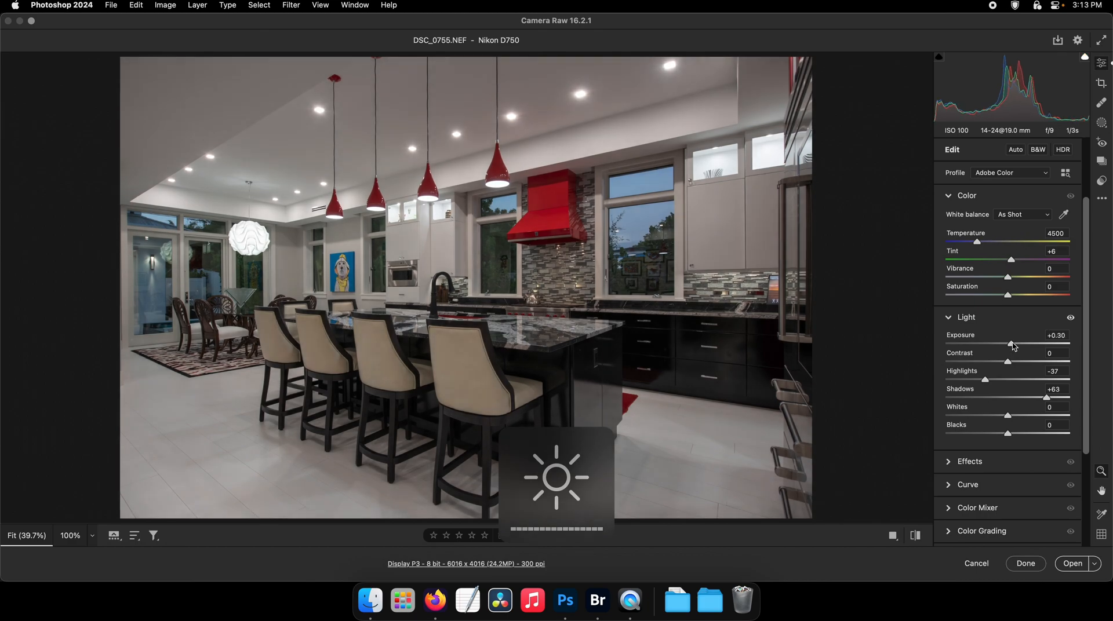
Step: Set Exposure to +0.45, Contrast to +6, Highlights to -52 and Vibrance to +4 for DSC_0755.NEF and open the photo in Photoshop
scroll(579, 317, "up", 8)
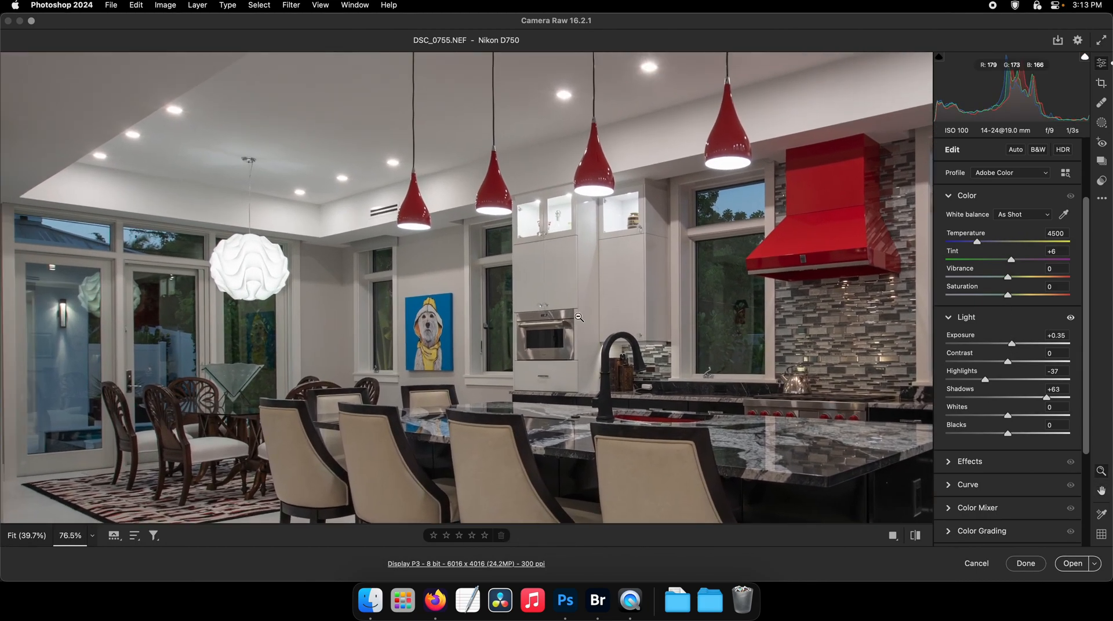
left_click_drag(1011, 346, 1013, 346)
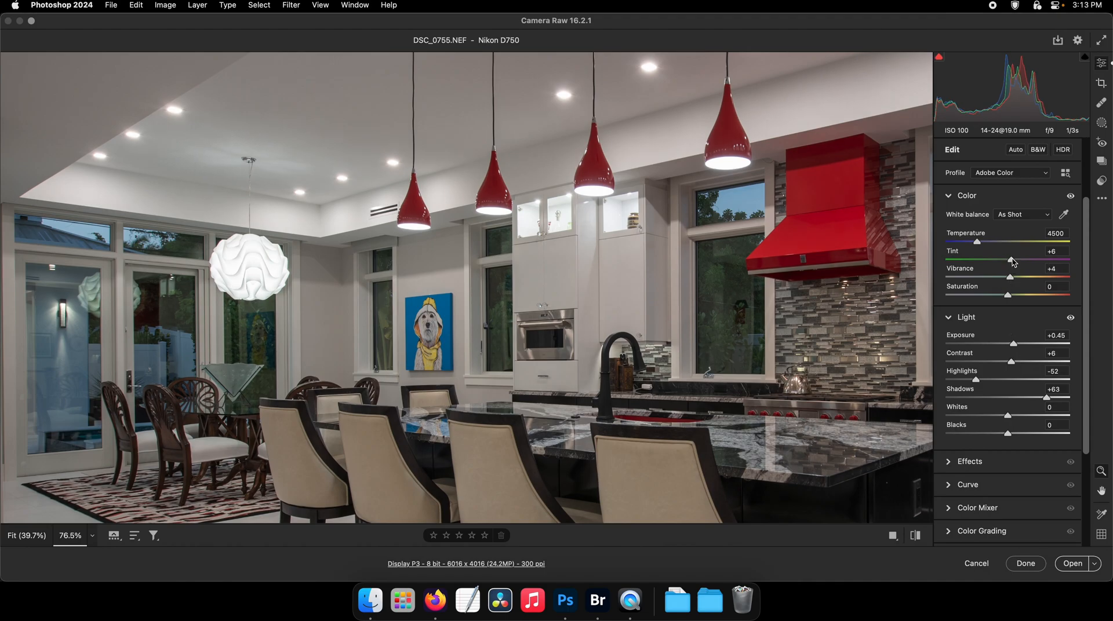
left_click(1072, 564)
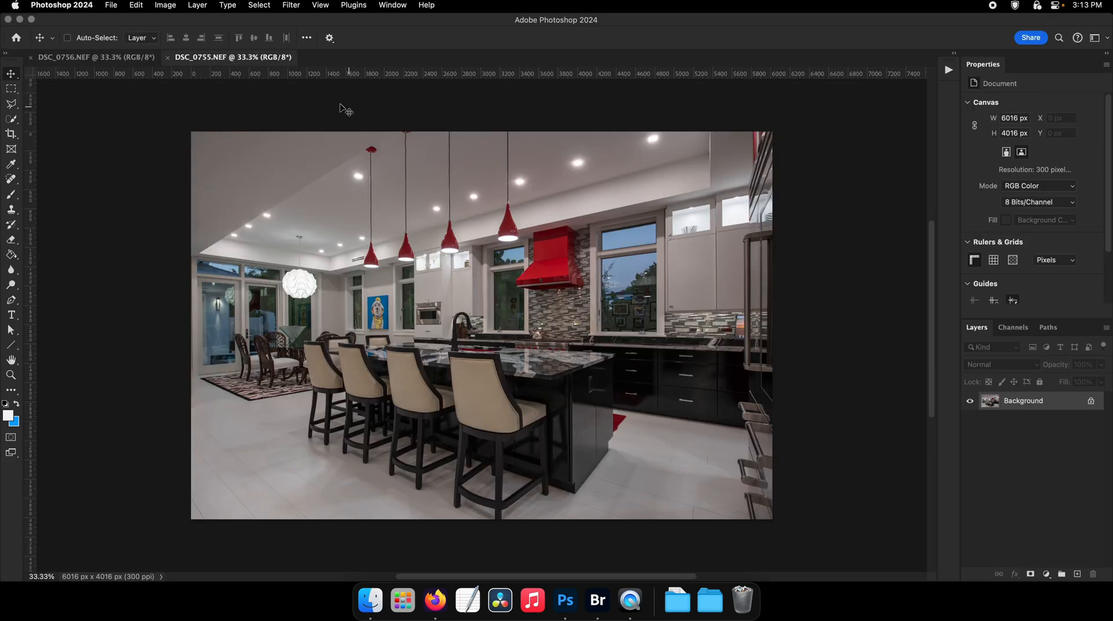
Step: Place the DSC_0755.NEF photo as a new aligned layer above the DSC_0756.NEF background and close the source document
left_click_drag(279, 60, 325, 182)
left_click_drag(358, 242, 355, 154)
left_click_drag(358, 159, 339, 183)
left_click(791, 586)
key("super+w")
left_click(584, 242)
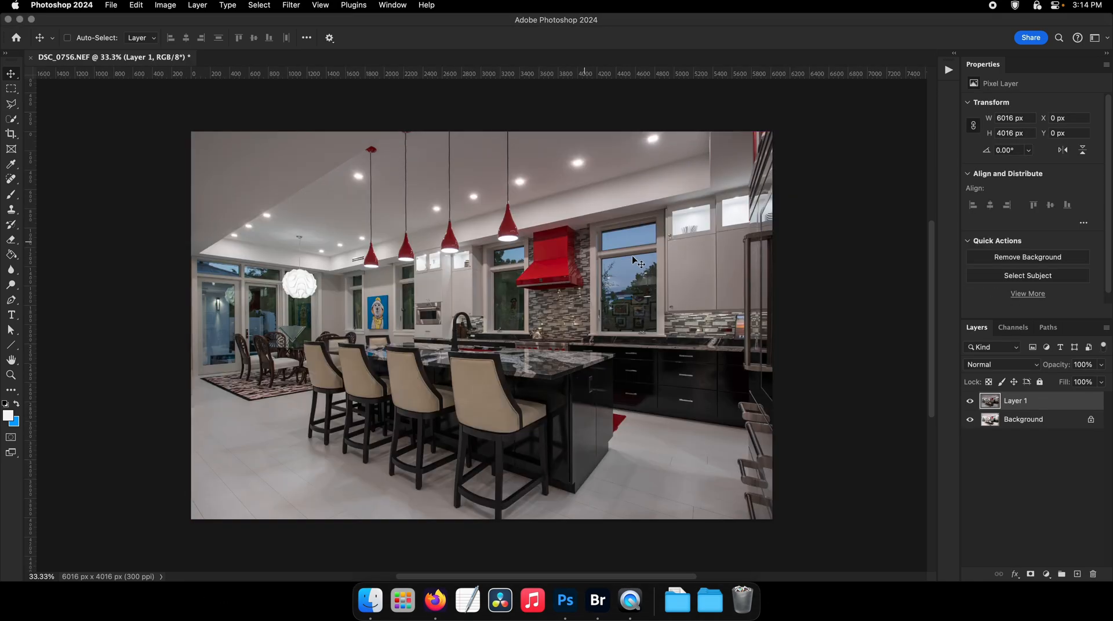
Step: Compare Layer 1 with the background, add a layer mask to it and fill the mask with black
left_click(970, 401)
left_click(970, 401)
left_click(1029, 574)
key("g")
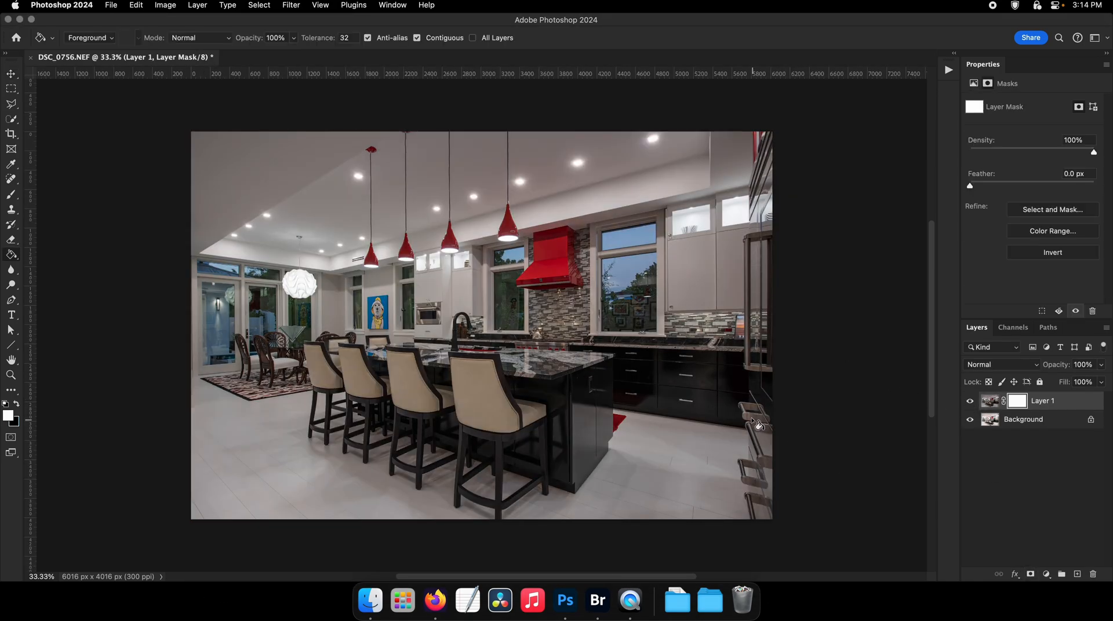
left_click(638, 383)
Step: Paint white over the kitchen on Layer 1's mask with a very large soft brush at 30% opacity to blend the exposures
key("b")
left_click_drag(527, 347, 658, 349)
right_click(657, 349)
double_click(711, 499)
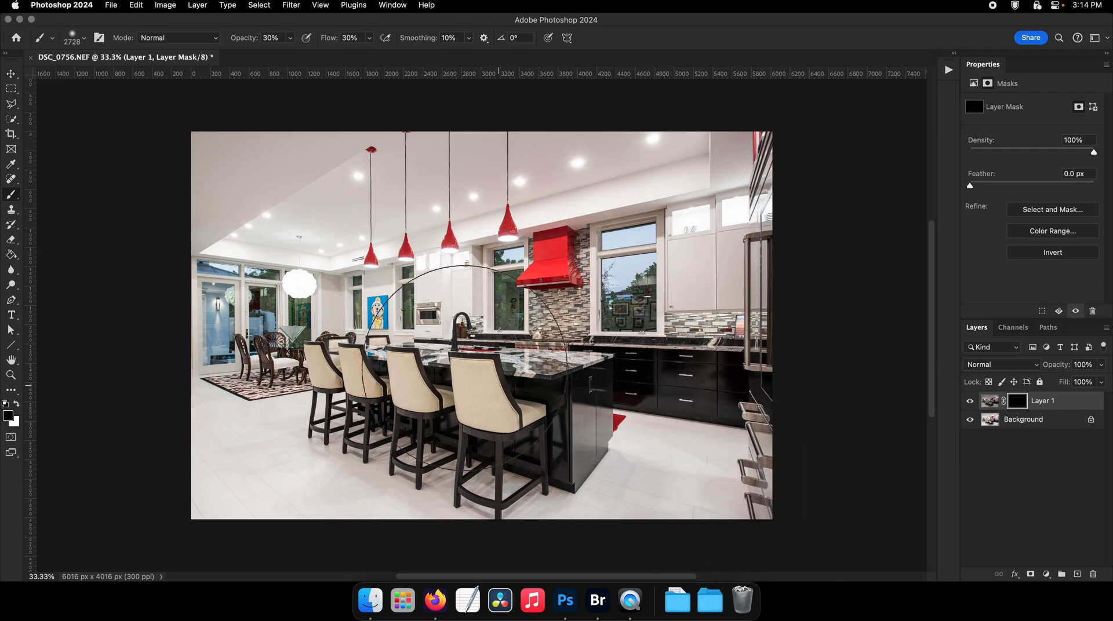
key("x")
left_click_drag(287, 342, 684, 226)
left_click_drag(727, 196, 711, 198)
mouse_move(701, 261)
left_mouse_down()
mouse_move(716, 436)
mouse_move(605, 420)
left_mouse_up()
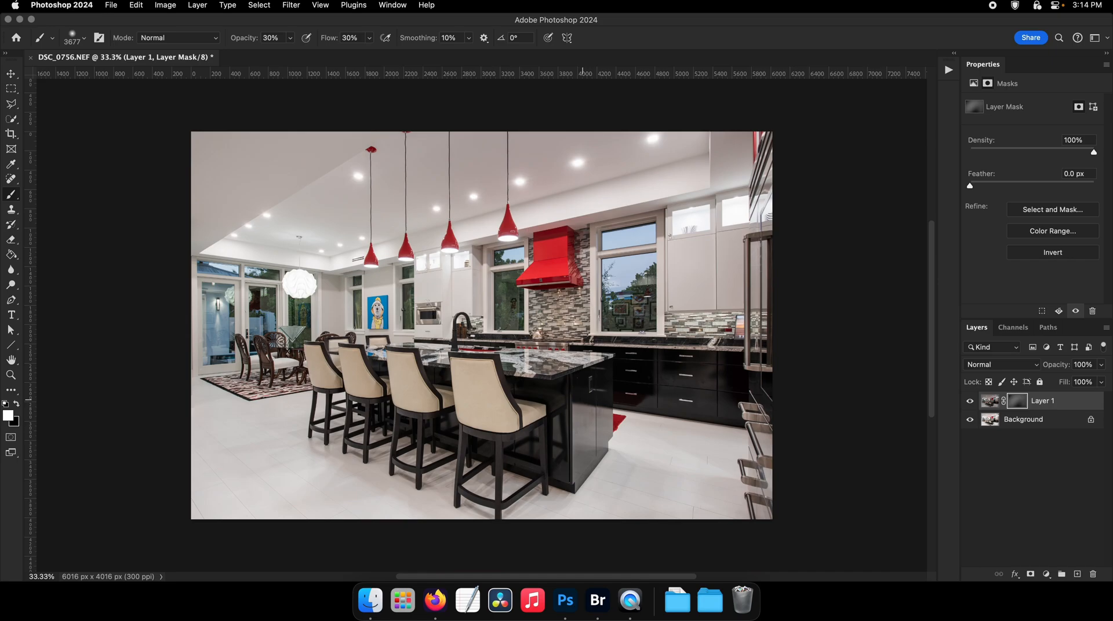
left_click_drag(695, 210, 614, 219)
Step: Select the glass pane of the cabinet holding the striped jar with the Polygonal Lasso, following the knob's edge
key("F2")
left_click(11, 104)
mouse_move(421, 255)
left_mouse_down()
mouse_move(513, 278)
mouse_move(394, 310)
left_mouse_up()
left_click_drag(423, 295, 499, 288)
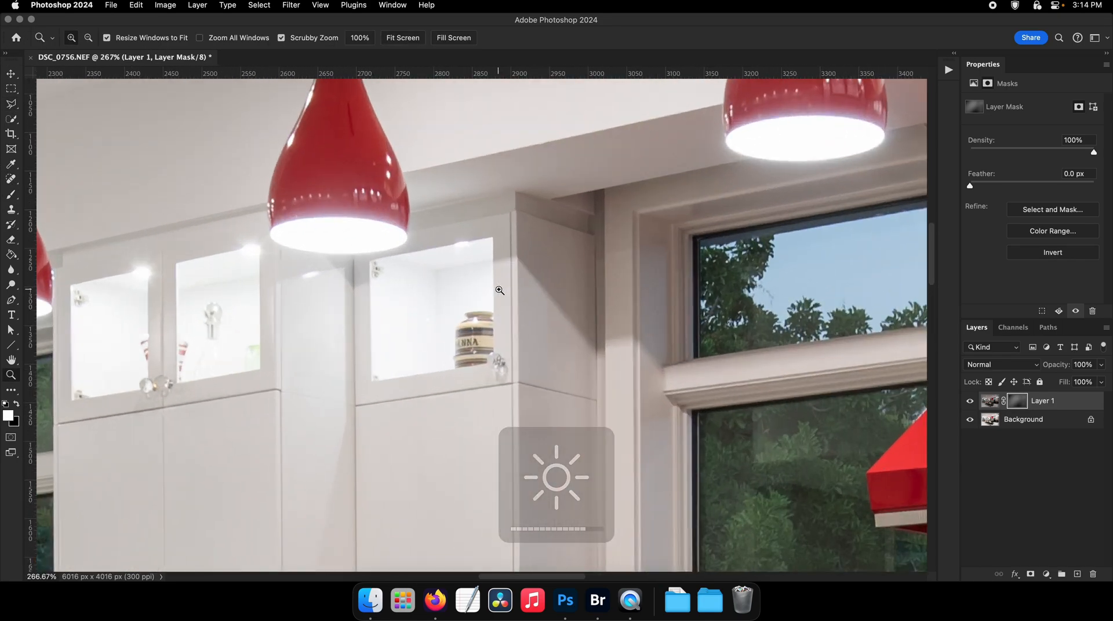
left_click_drag(493, 237, 516, 243)
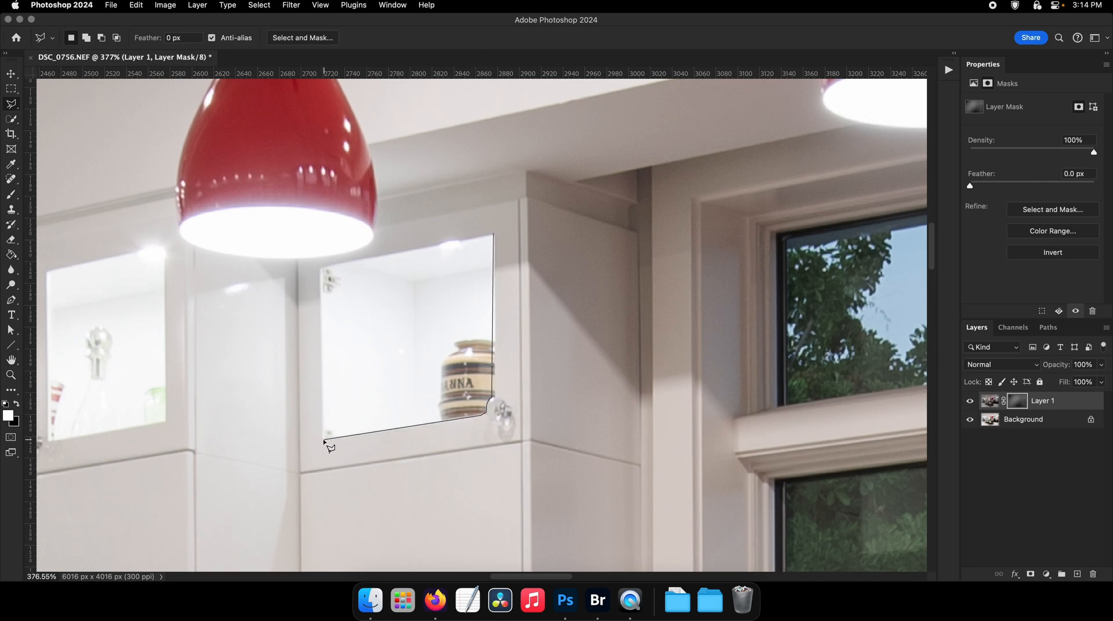
double_click(320, 268)
left_click(465, 249, "super")
left_click(465, 249, "shift")
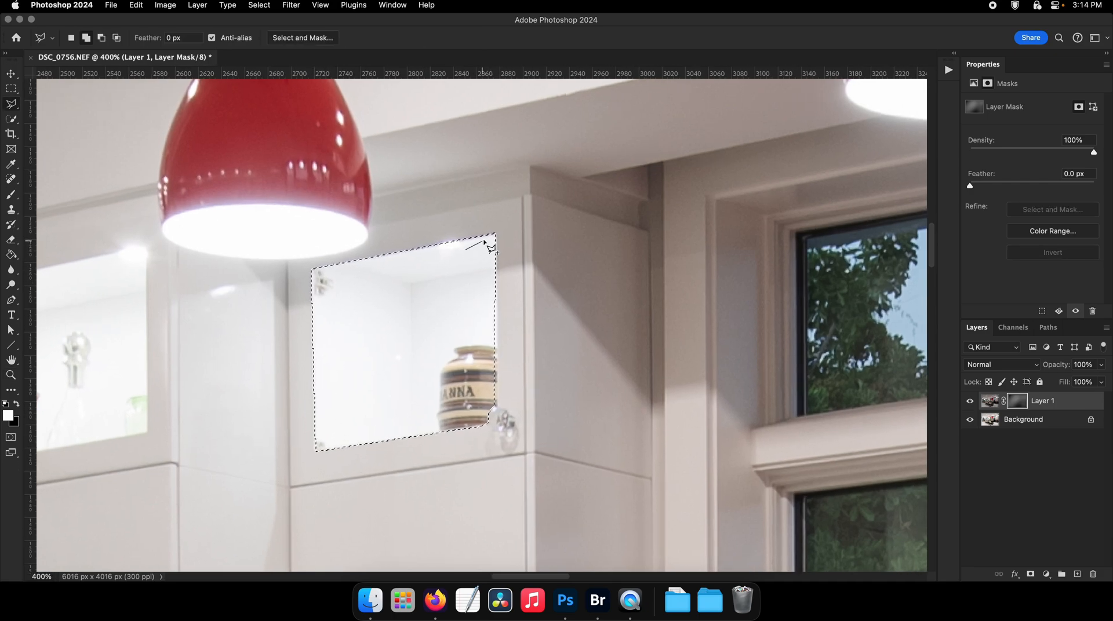
left_click(497, 407)
double_click(483, 401)
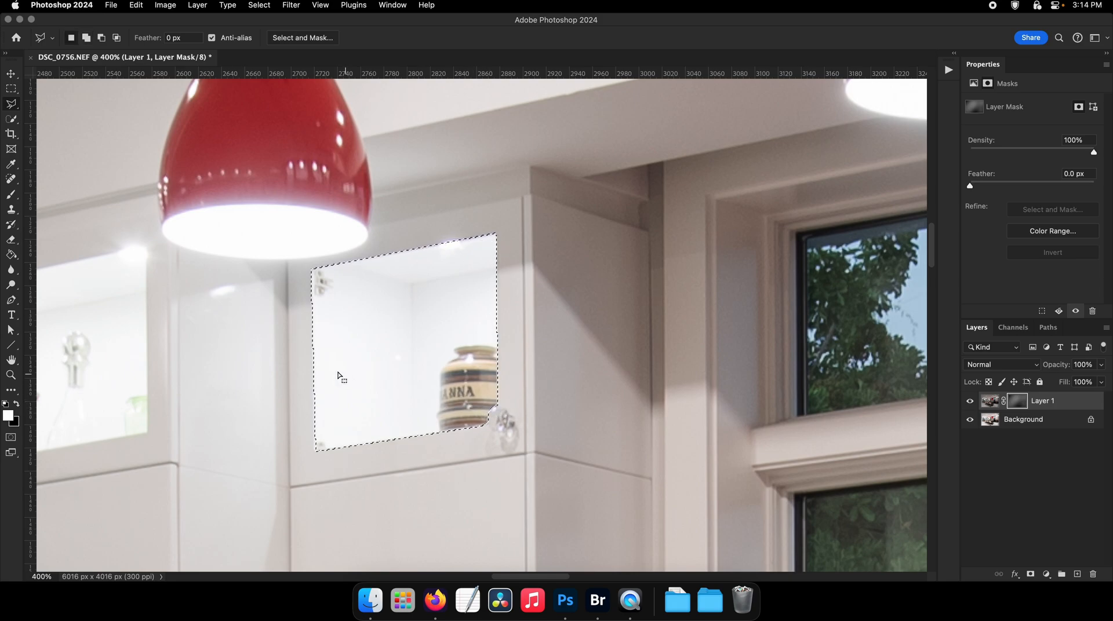
Step: Add the two neighbouring lit cabinet glass panes to the selection, leaving out the door knob
left_click_drag(290, 336, 680, 322)
left_click(405, 259, "super")
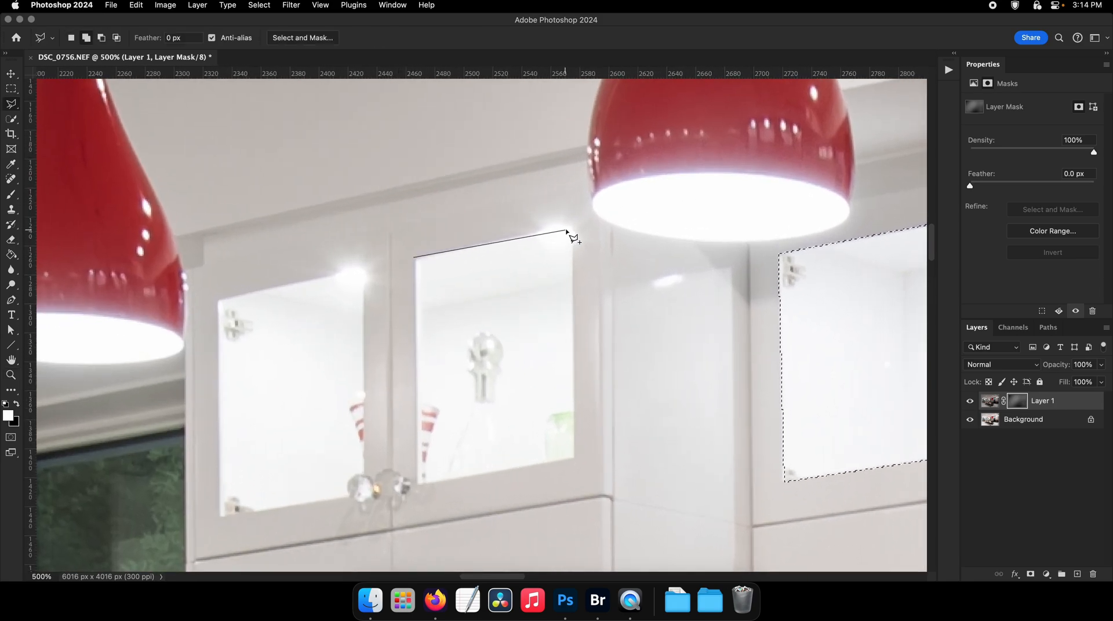
double_click(419, 484)
left_click(219, 300)
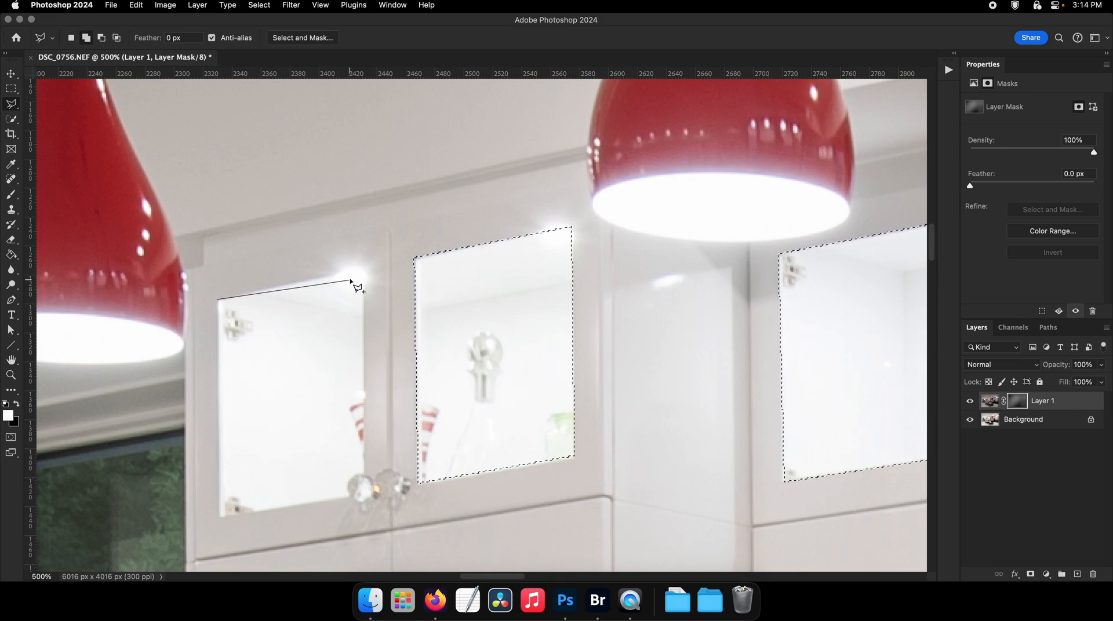
left_click(362, 271)
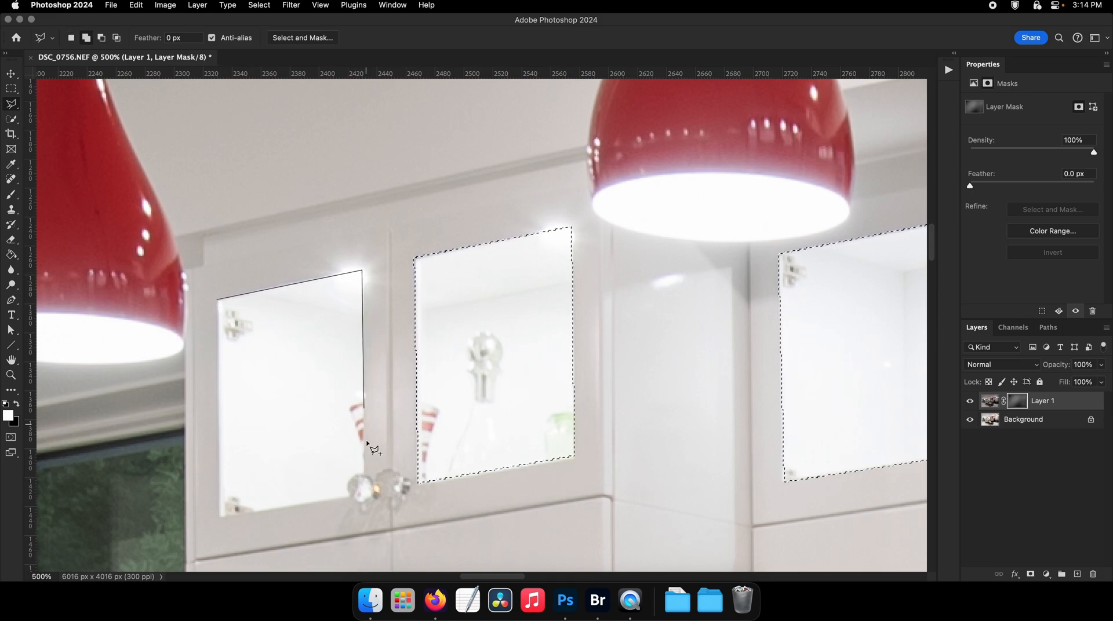
left_click(350, 478)
left_click(346, 488)
left_click(351, 496)
double_click(220, 517)
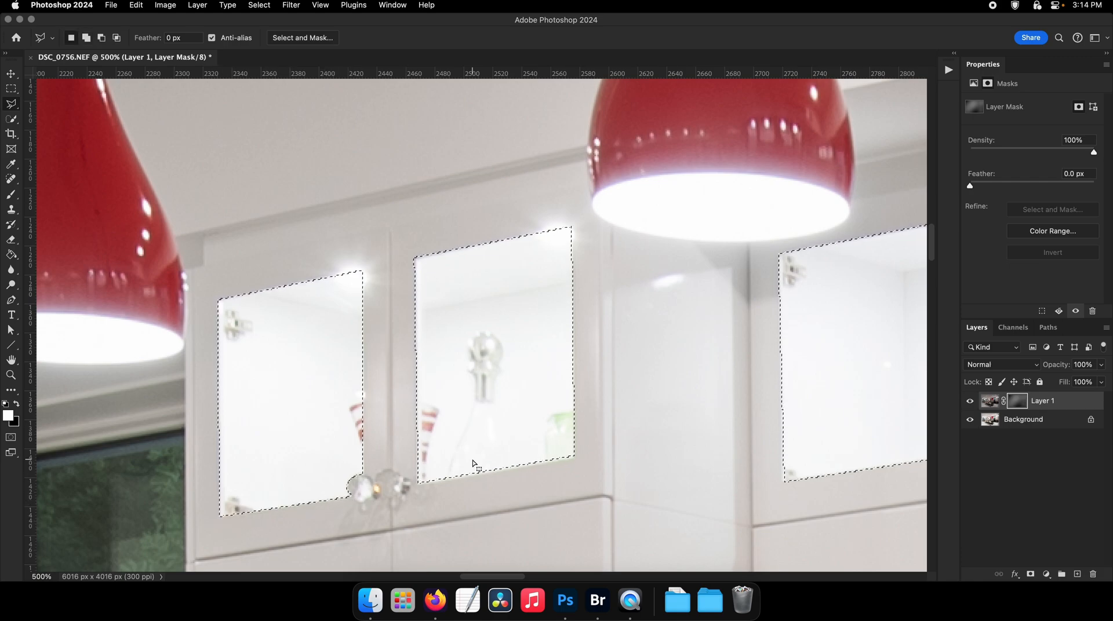
Step: Paint white on Layer 1's mask inside the three selected panes with a soft brush at 76% opacity to recover the cabinet interiors
left_click_drag(488, 371, 439, 307)
key("b")
right_click(419, 271)
double_click(436, 364)
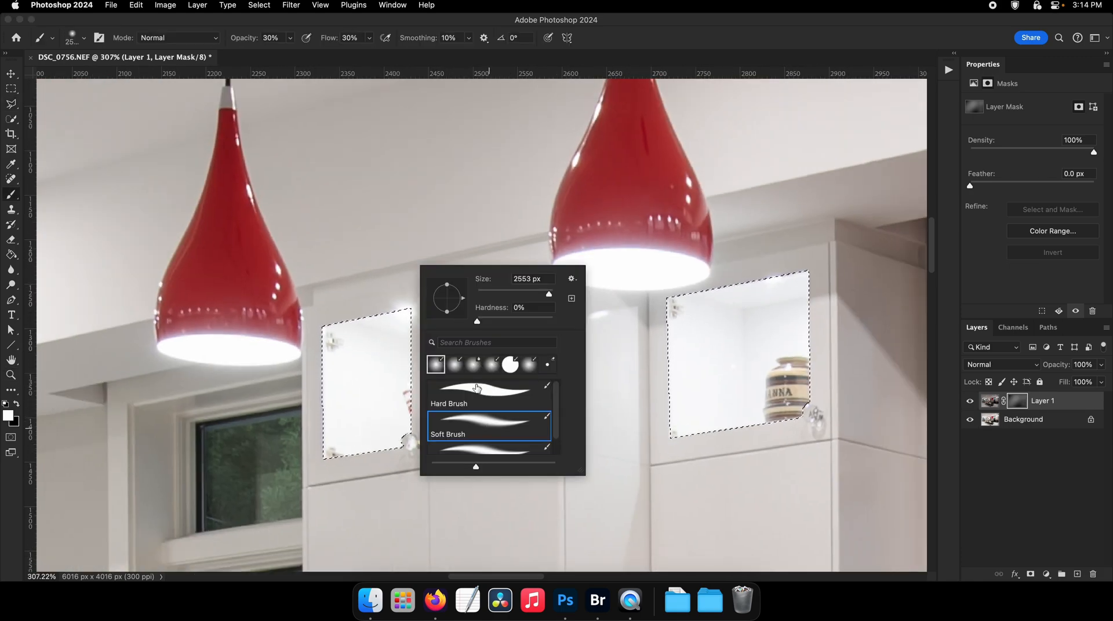
left_click(290, 38)
left_click_drag(289, 51, 307, 52)
key("z")
left_click_drag(422, 260, 410, 260)
key("b")
scroll(434, 270, "right", 3)
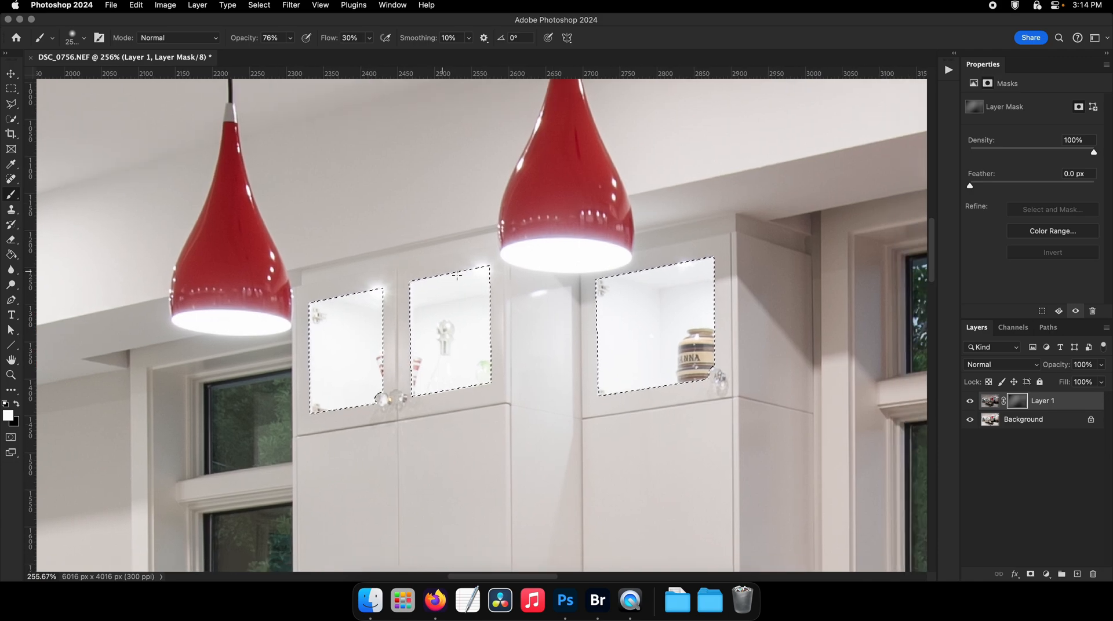
left_click_drag(684, 251, 621, 250)
left_click(613, 249)
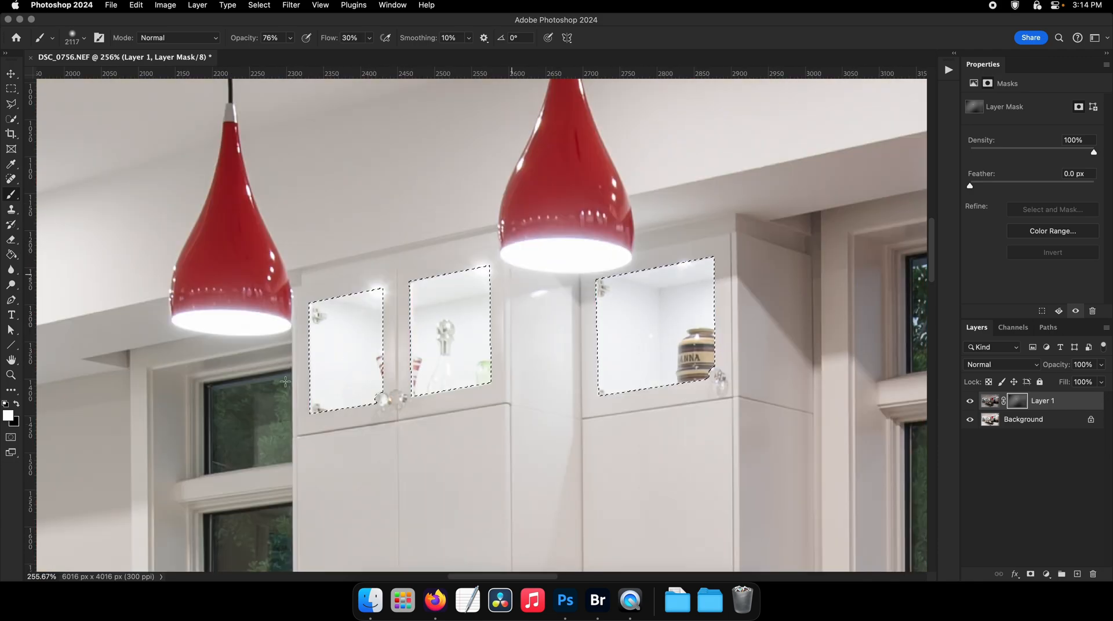
Step: Clear the selection and soften the mask around the cabinet panes using the Blur tool at 50% strength
scroll(354, 458, "down", 5)
right_click(512, 335)
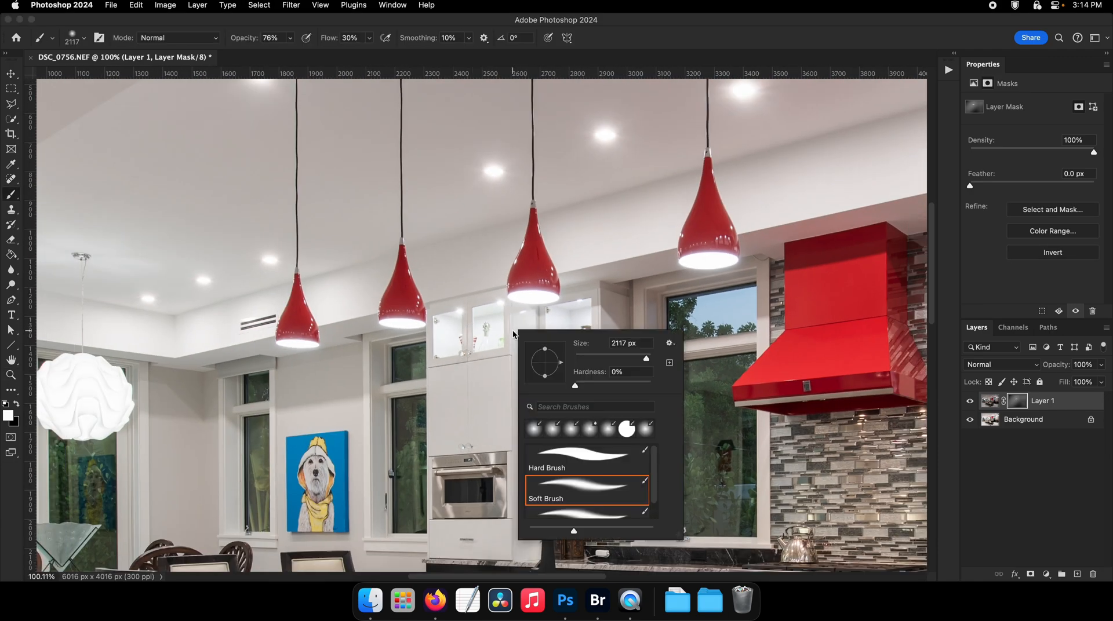
double_click(589, 494)
left_click(11, 270)
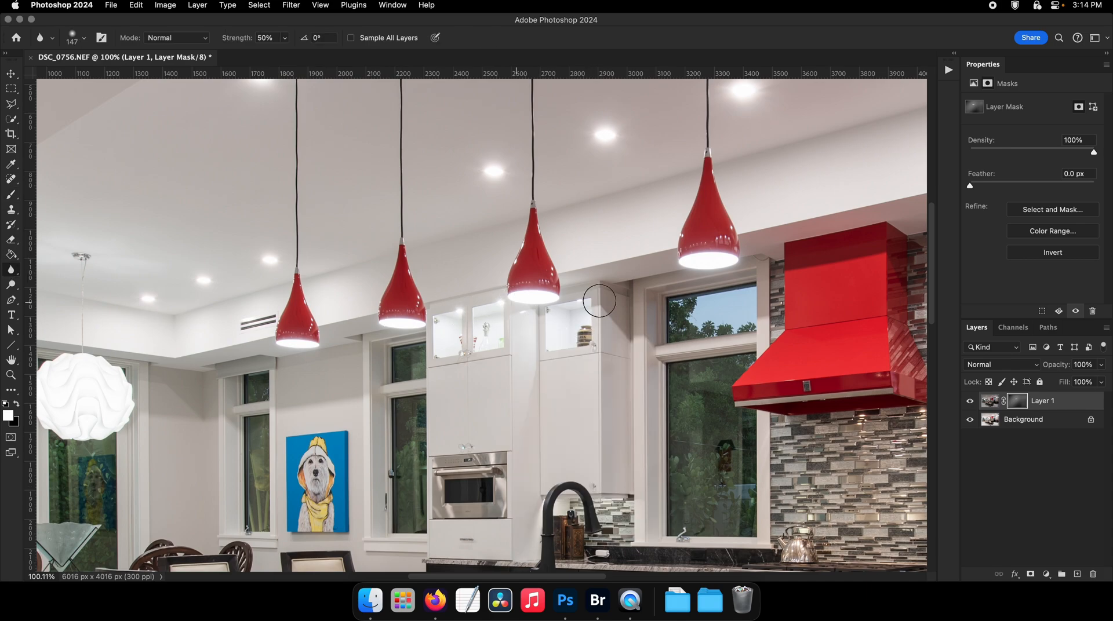
mouse_move(575, 362)
left_mouse_down()
mouse_move(526, 350)
mouse_move(566, 341)
left_mouse_up()
Step: Switch back to a large soft mask brush at 30% opacity and flow, with the whole kitchen in view
key("b")
right_click(567, 340)
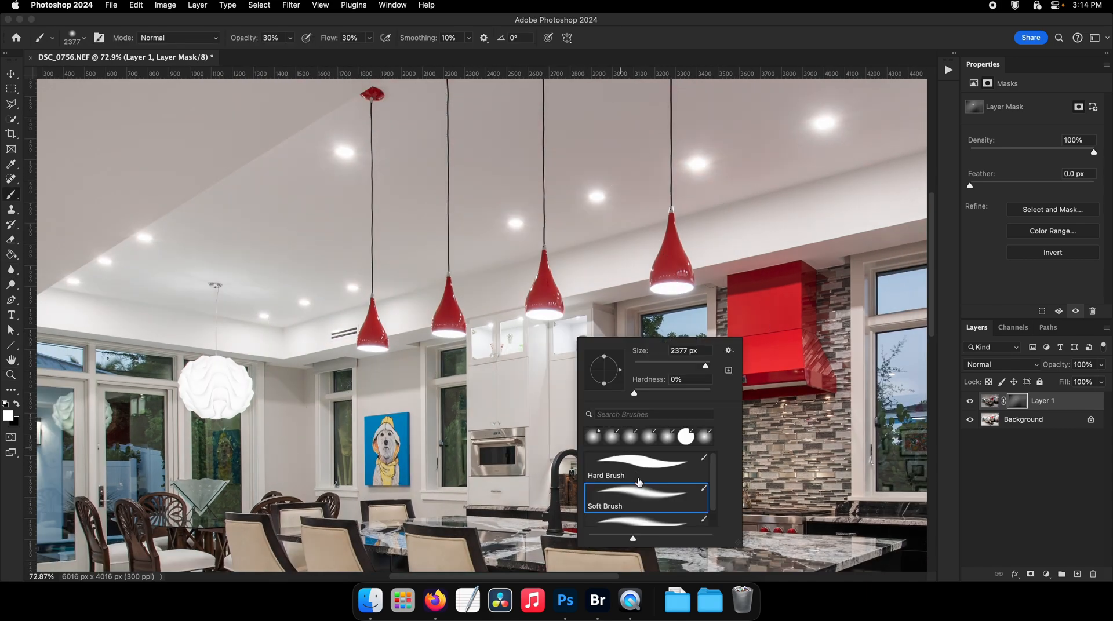
double_click(634, 480)
key("super+minus")
key("super+minus")
key("super+minus")
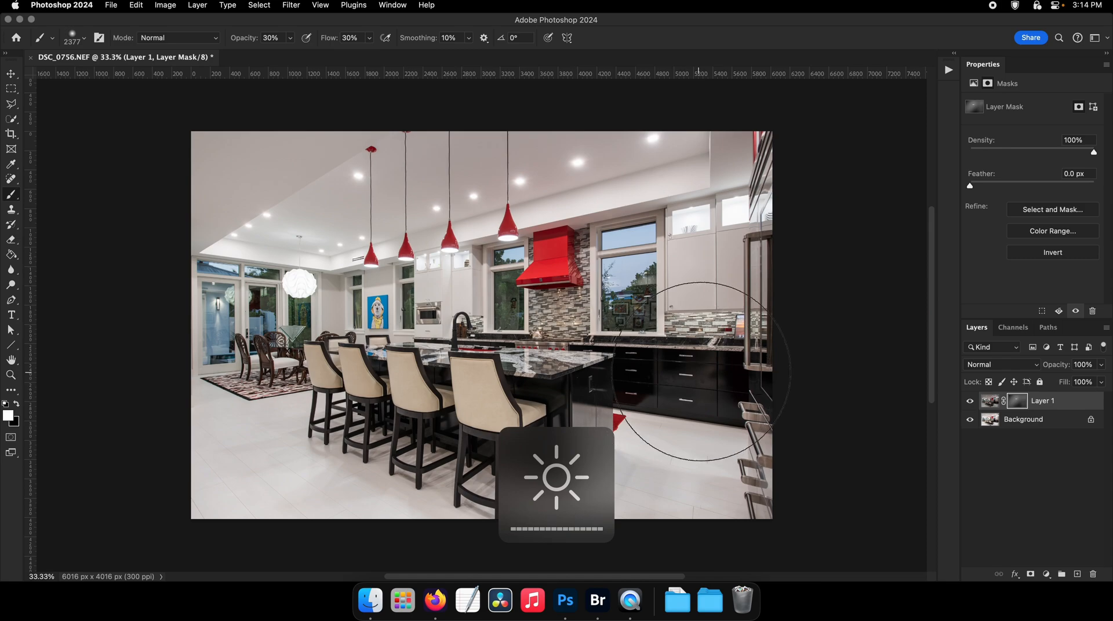
Step: Select both lit glass panes of the upper cabinets beside the refrigerator with the Polygonal Lasso
key("alt+space")
left_click_drag(736, 215, 835, 215)
key("F1")
key("F1")
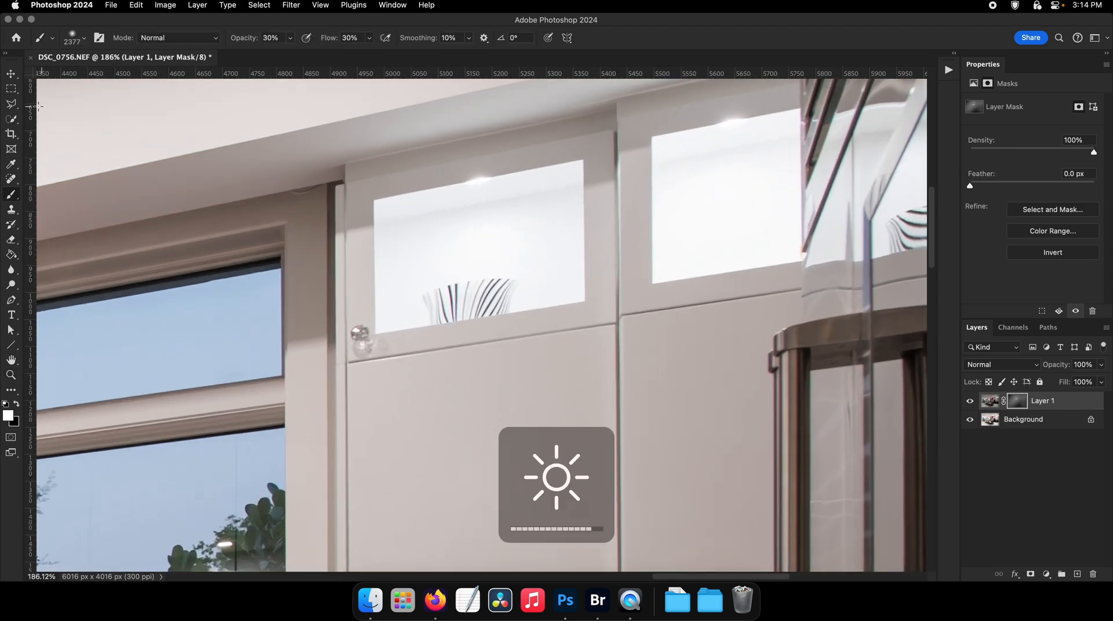
left_click(12, 106)
scroll(371, 201, "up", 1)
left_click(371, 200)
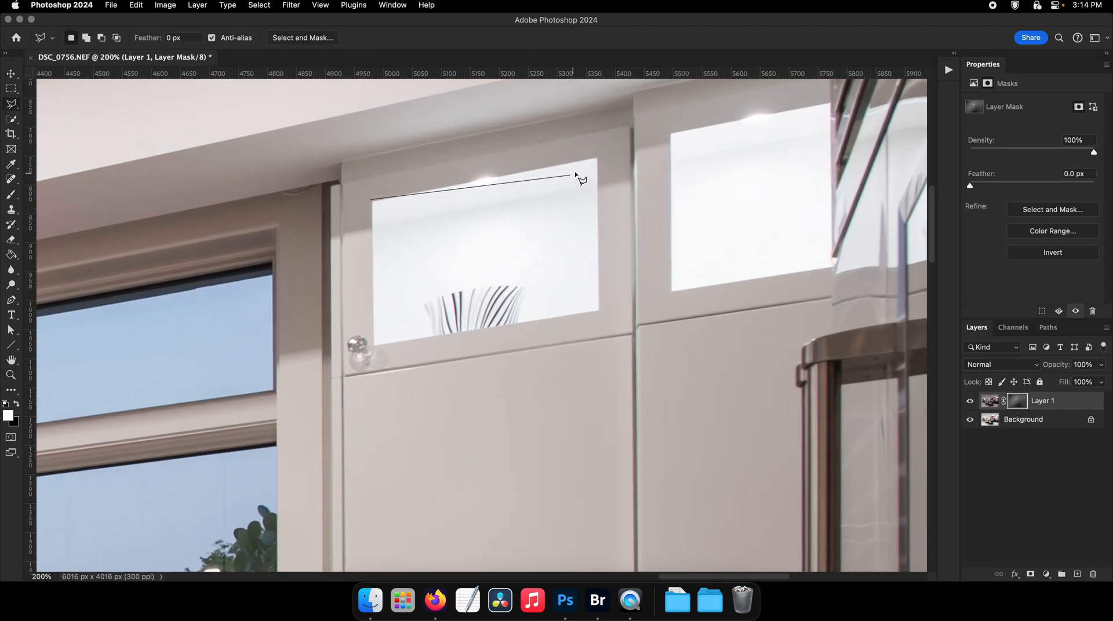
double_click(374, 346)
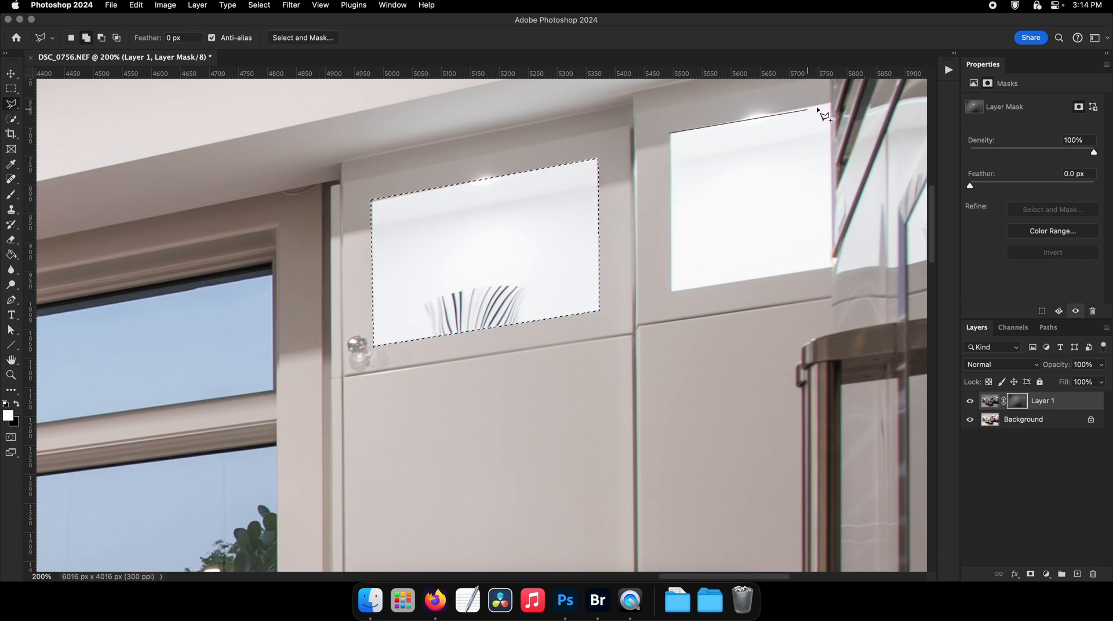
double_click(674, 288)
Step: Brush the darker exposure into the two selected panes beside the refrigerator on Layer 1's mask and clear the selection
key("b")
key("XF86MonBrightnessUp")
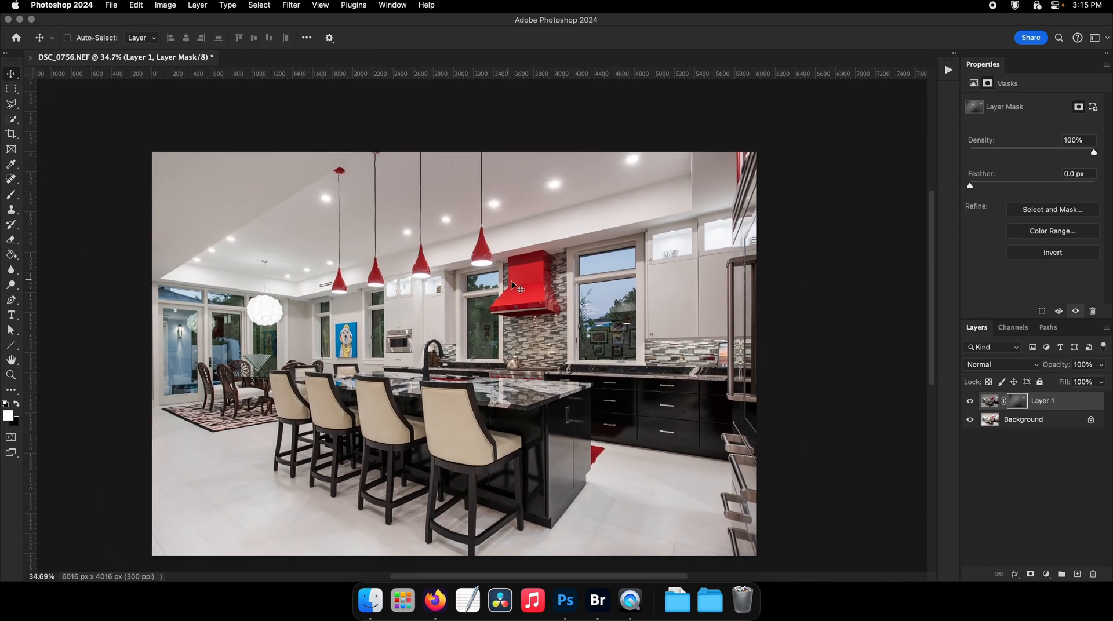
key("XF86MonBrightnessUp")
Step: Quick-select the white globe pendant, paint its highlights back on Layer 1's mask with the 30% soft brush, and deselect
left_click(13, 120)
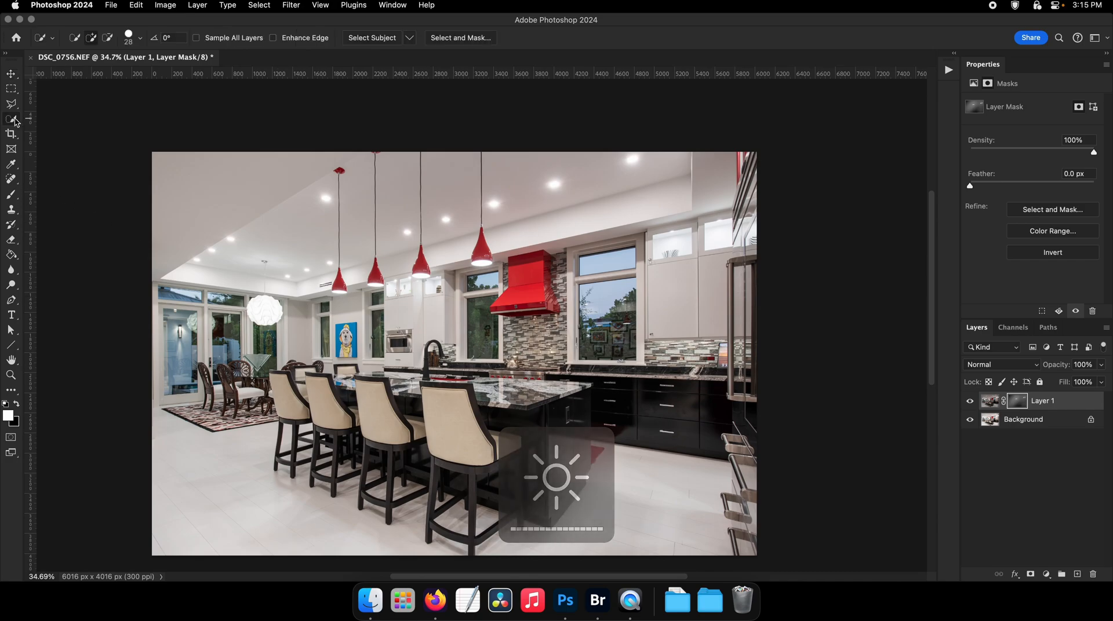
mouse_move(222, 308)
left_mouse_down()
mouse_move(416, 341)
mouse_move(394, 322)
mouse_move(445, 344)
left_mouse_up()
key("b")
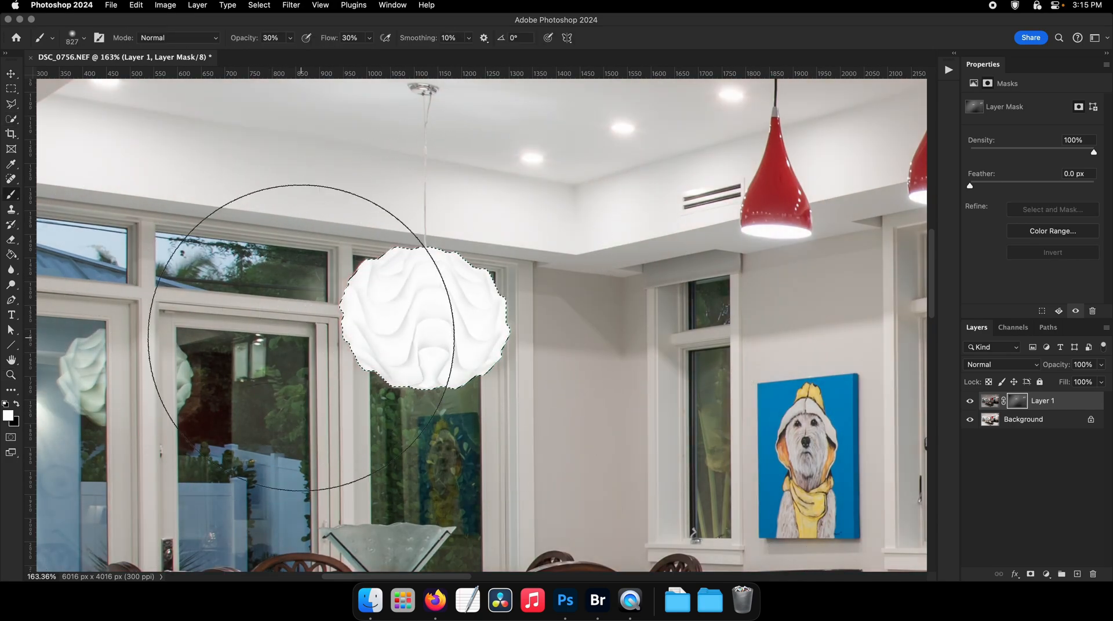
left_click_drag(300, 338, 342, 372)
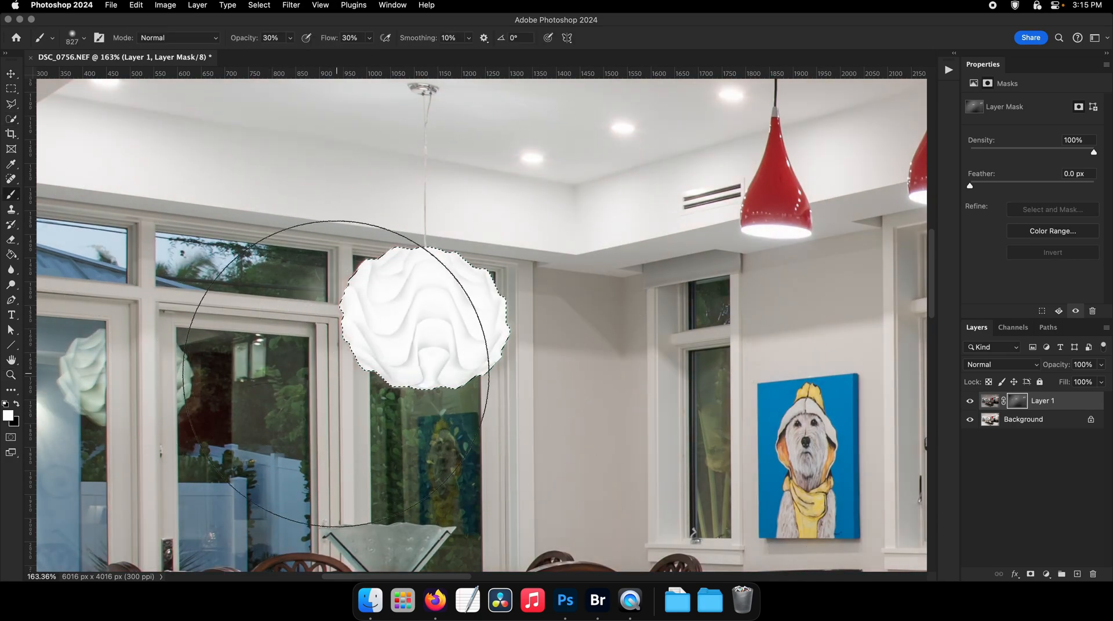
key("super+d")
left_click_drag(433, 315, 371, 302)
scroll(414, 310, "down", 5)
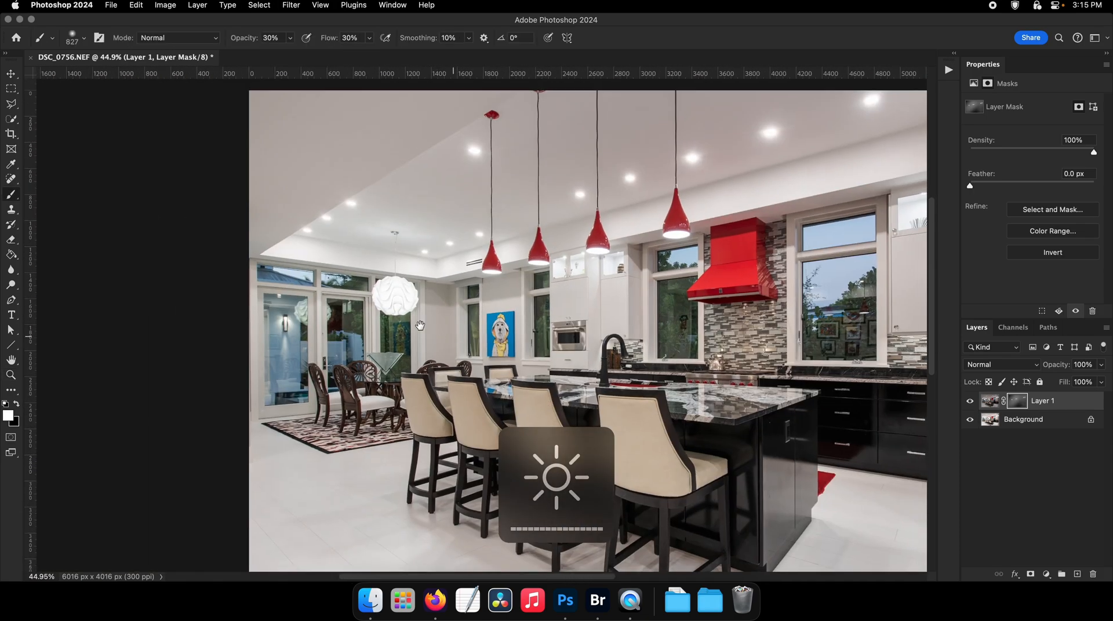
Step: Stamp all visible layers into a new merged layer at the top of the stack
key("z")
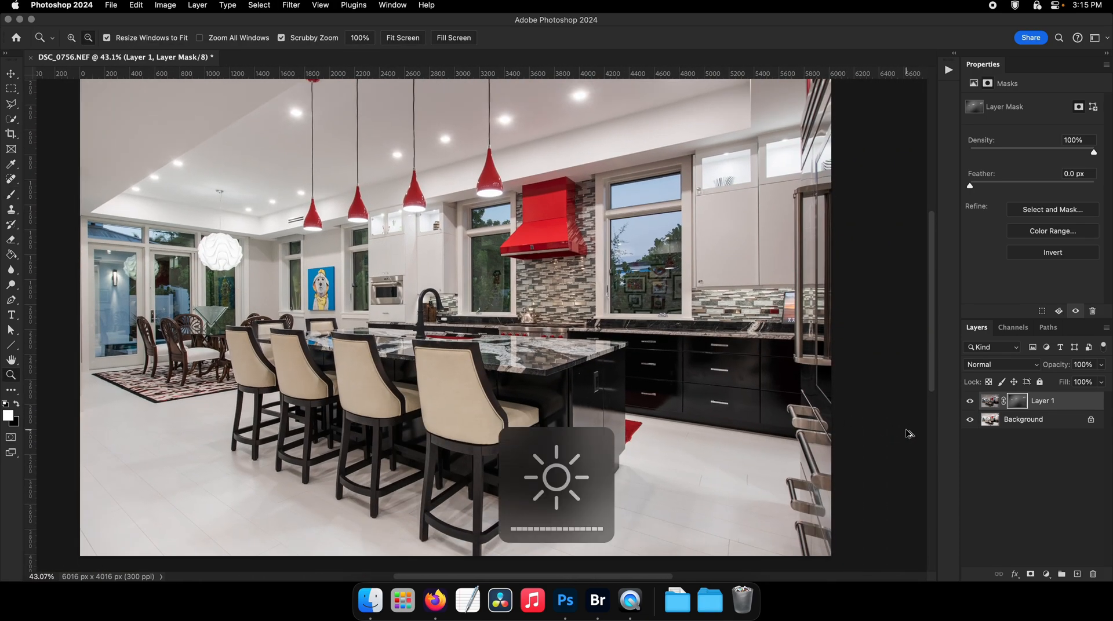
key("super+alt+shift+e")
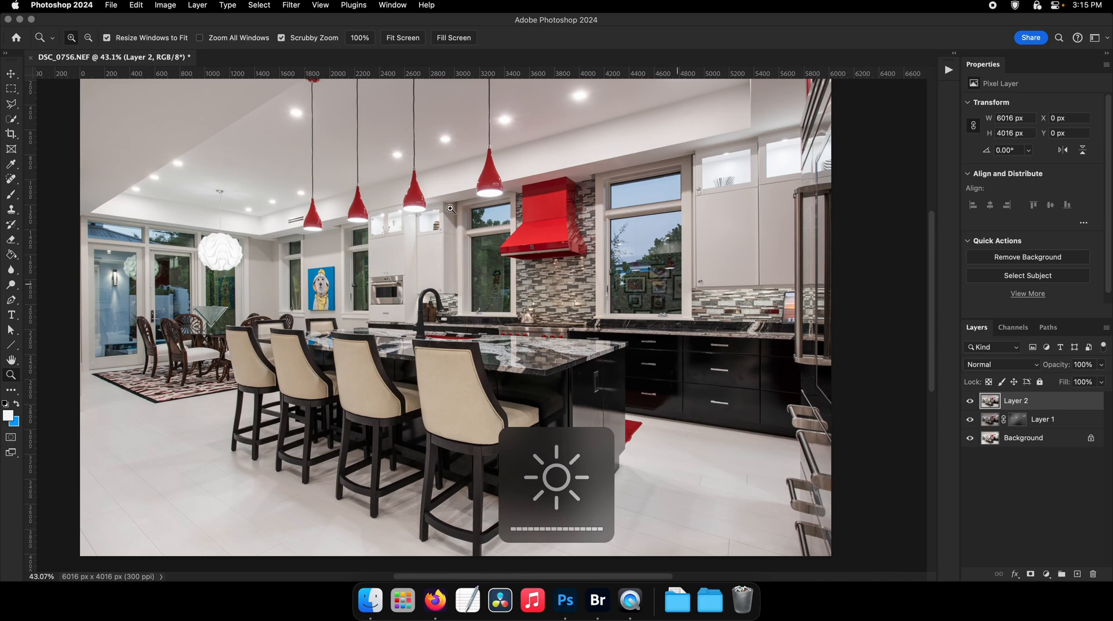
Step: Heal away the ceiling-light reflections in the window to the right of the range hood with the Spot Healing Brush
left_click(11, 164)
left_click_drag(169, 179, 70, 204)
left_click_drag(869, 316, 562, 319)
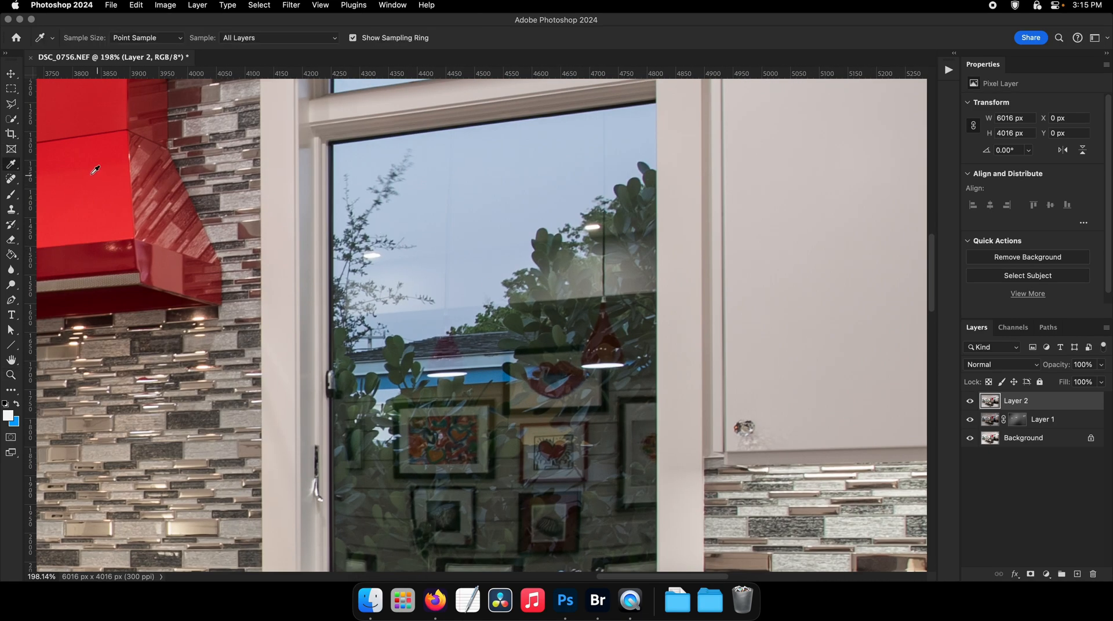
left_click(12, 179)
left_click_drag(363, 222, 416, 235)
left_click_drag(395, 290, 390, 289)
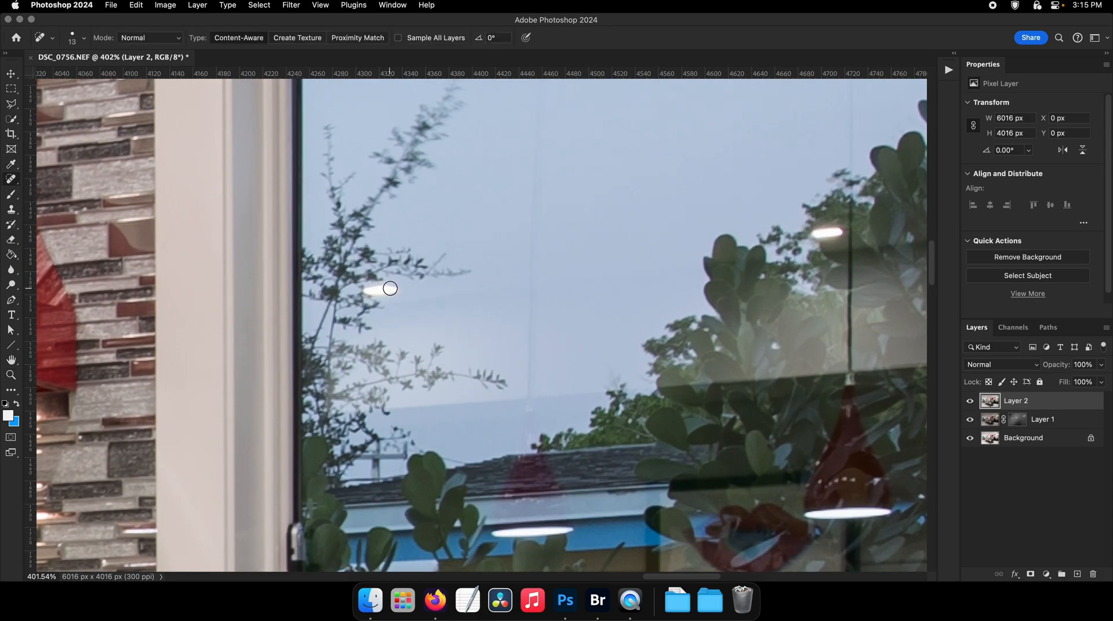
scroll(415, 291, "right", 6)
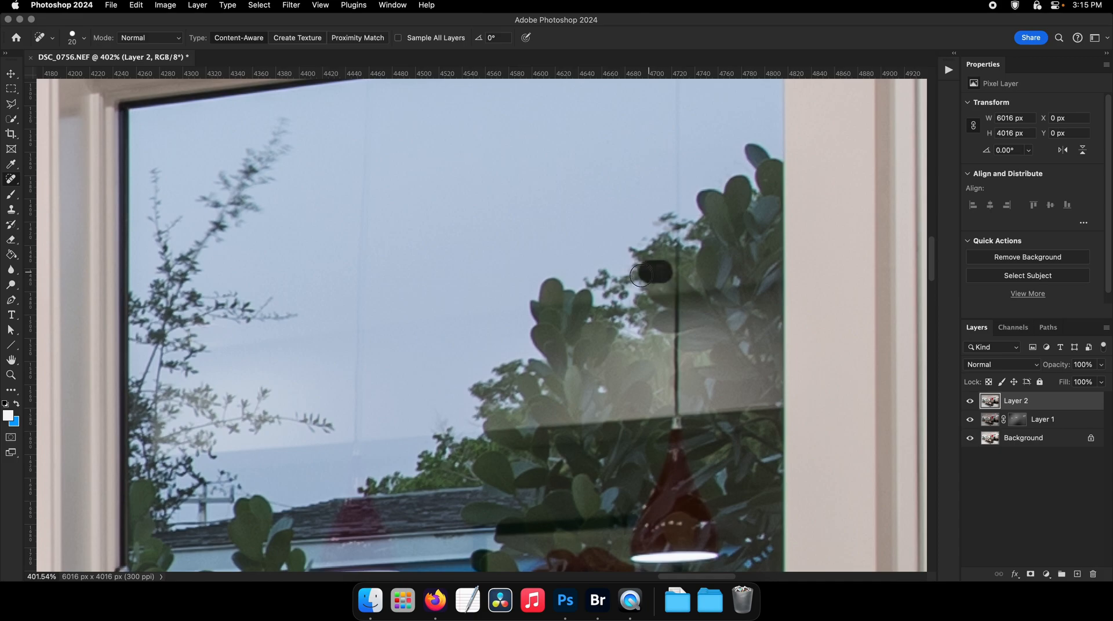
left_click_drag(646, 280, 608, 274)
left_click_drag(616, 203, 584, 294)
left_click_drag(596, 185, 574, 72)
Step: Heal out the thin wire crossing the window glass to the left of the red range hood
left_click_drag(380, 321, 742, 296)
left_click_drag(367, 333, 557, 320)
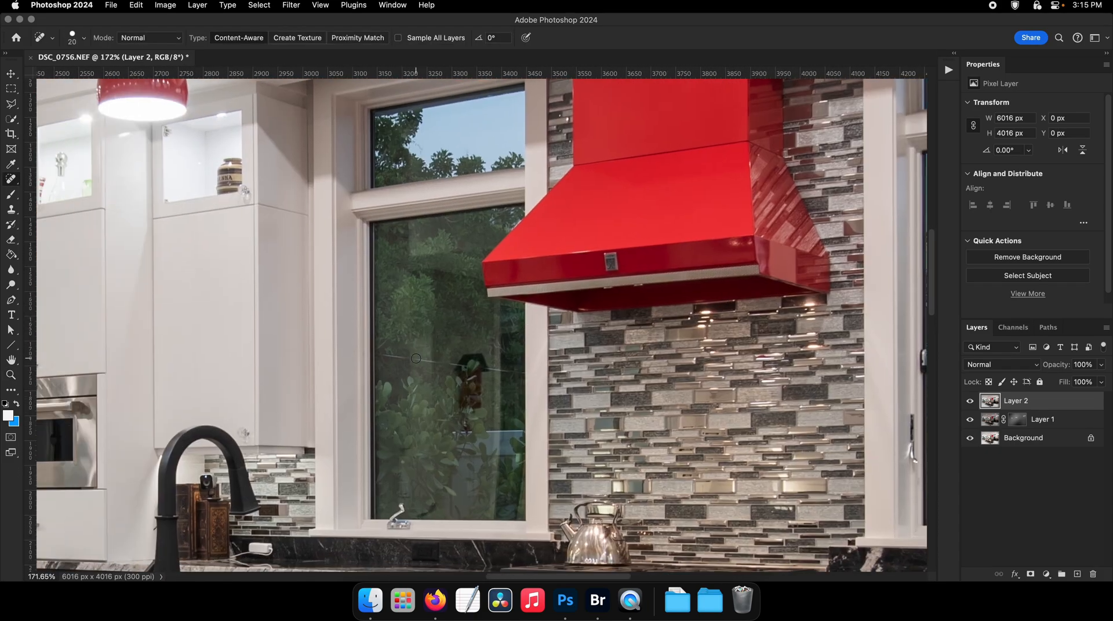
scroll(416, 358, "up", 3)
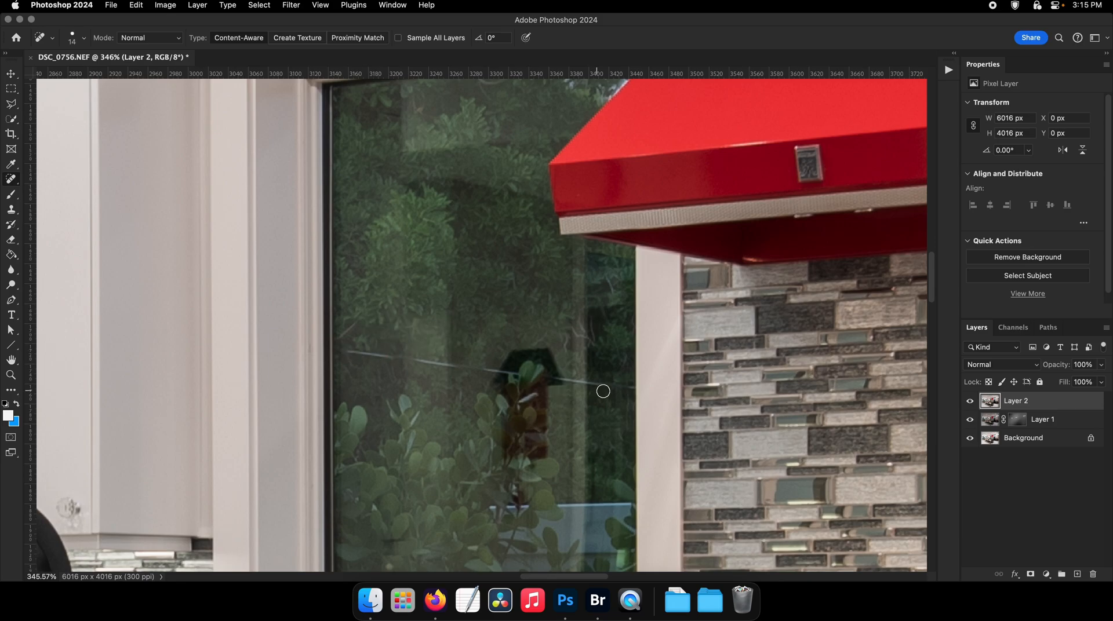
left_click(622, 389, "shift")
left_click_drag(562, 378, 525, 375)
Step: Heal the tree tip out of the sky in the leftmost transom window above the dining area doors
mouse_move(414, 368)
left_mouse_down()
mouse_move(734, 372)
mouse_move(684, 340)
left_mouse_up()
left_click_drag(348, 339, 696, 346)
left_click_drag(495, 320, 456, 317)
left_click_drag(399, 329, 559, 324)
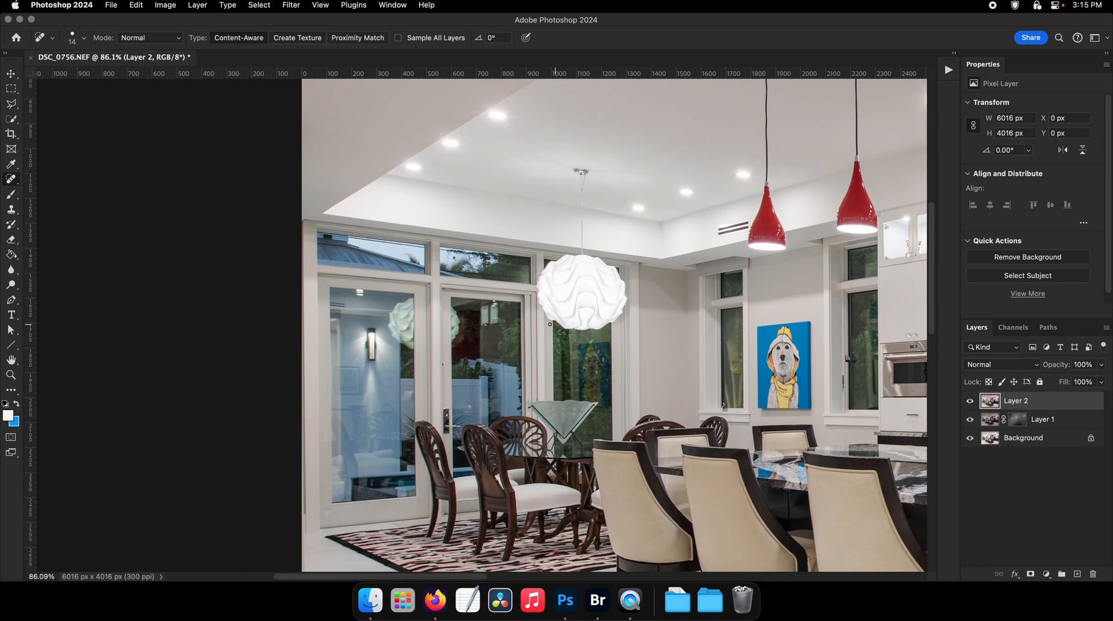
scroll(383, 243, "up", 8)
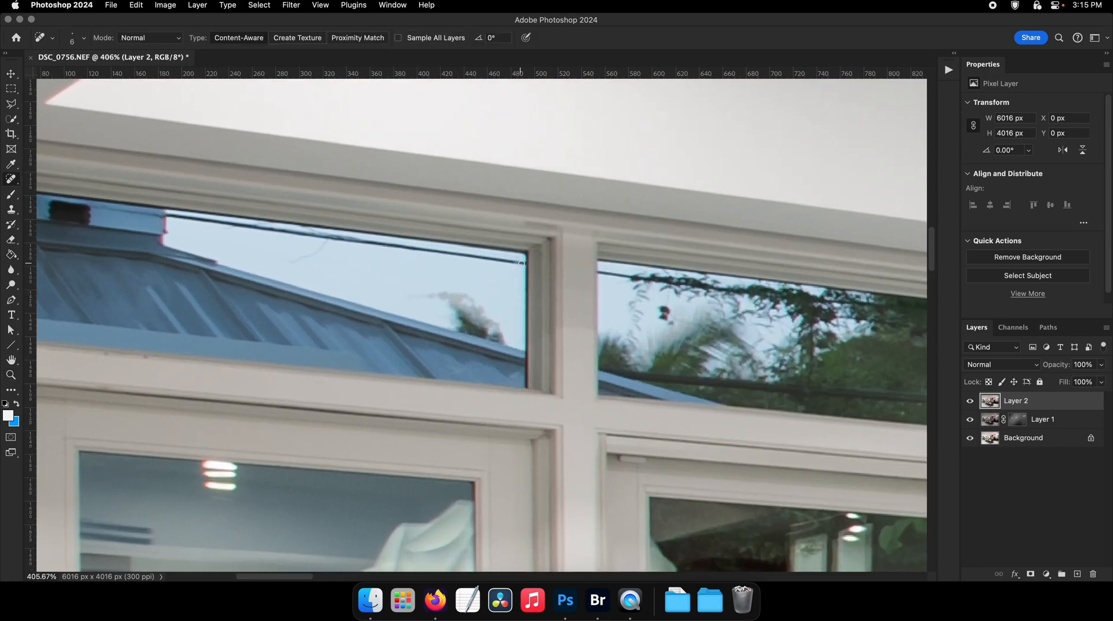
left_click(521, 264, "shift")
scroll(197, 211, "up", 2)
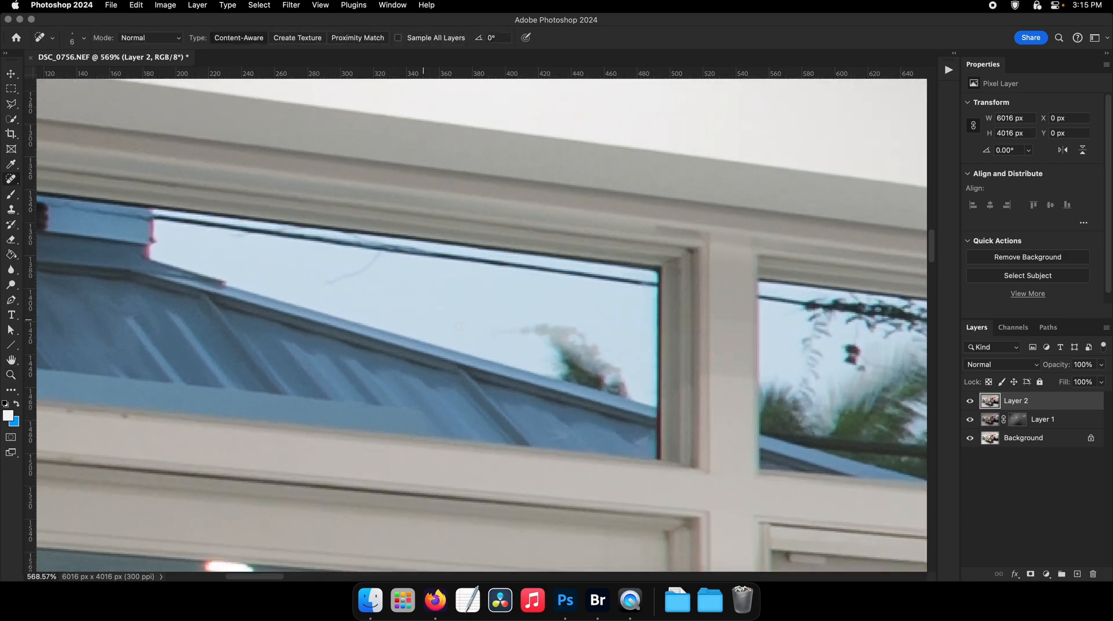
mouse_move(502, 325)
left_mouse_down()
mouse_move(558, 336)
mouse_move(573, 377)
mouse_move(566, 340)
mouse_move(614, 388)
left_mouse_up()
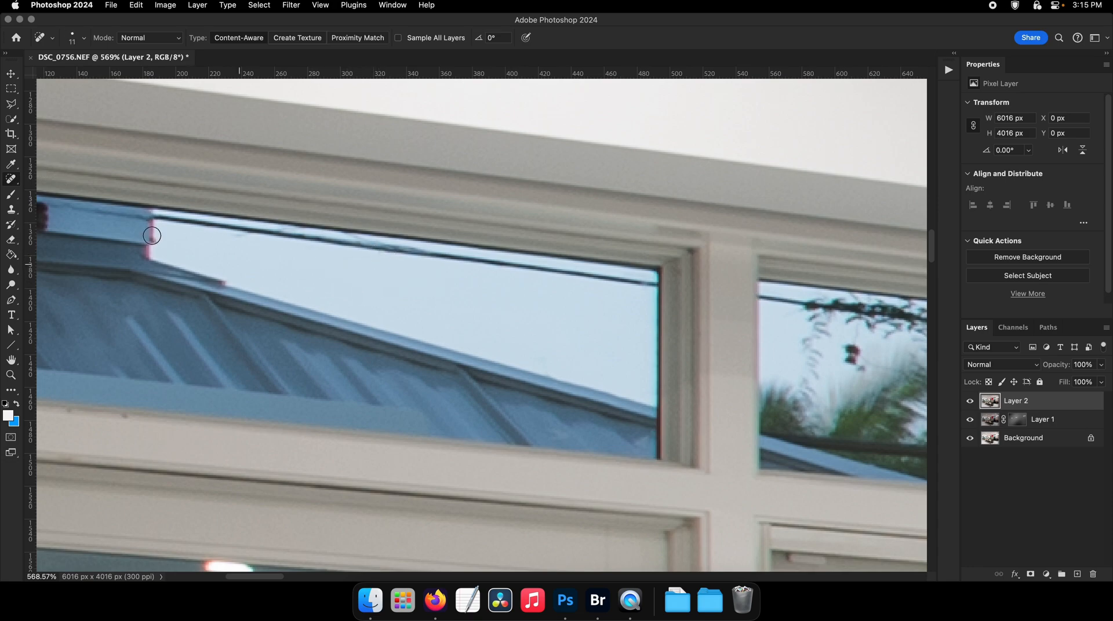
Step: Outline the clear sky below the power lines in the left transom with the Polygonal Lasso and copy it to a new layer
left_click(11, 104)
left_click(149, 218)
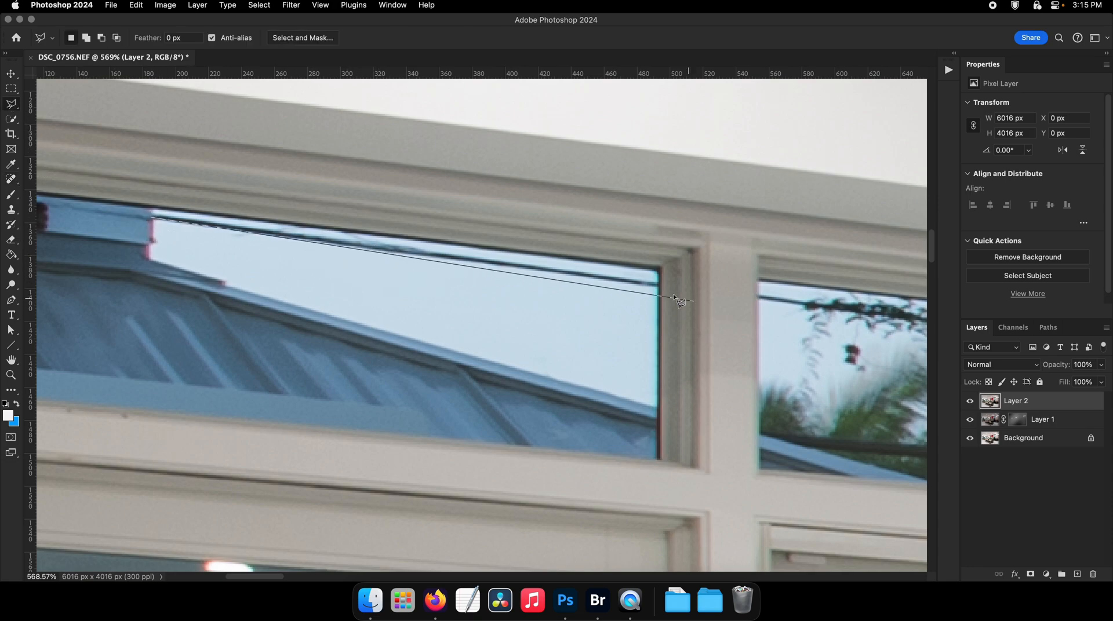
left_click(657, 380)
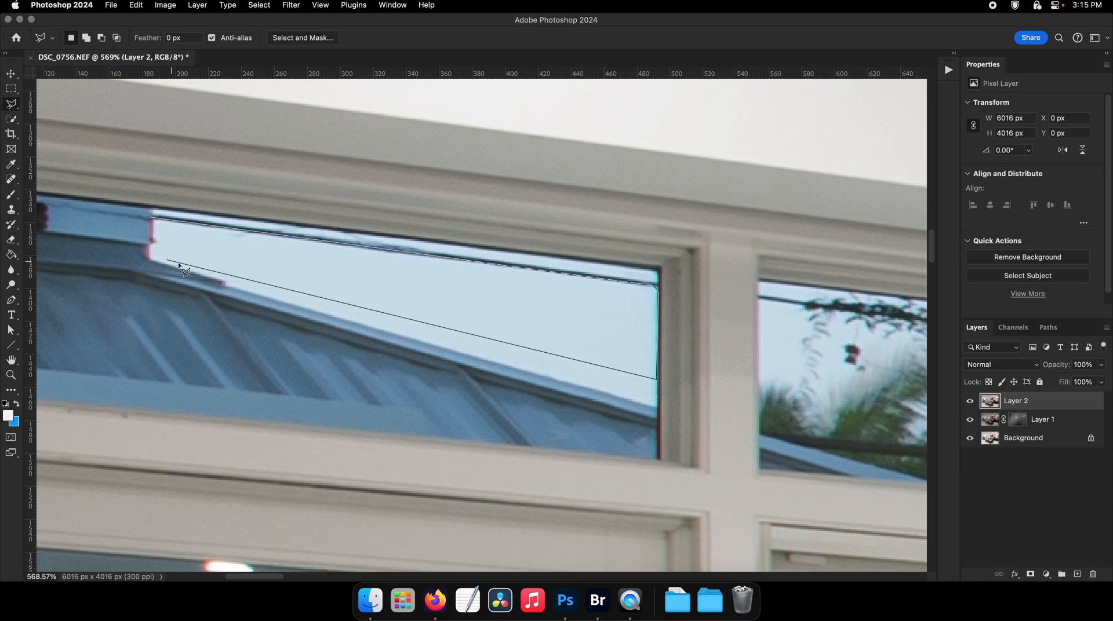
double_click(157, 259)
key("super+j")
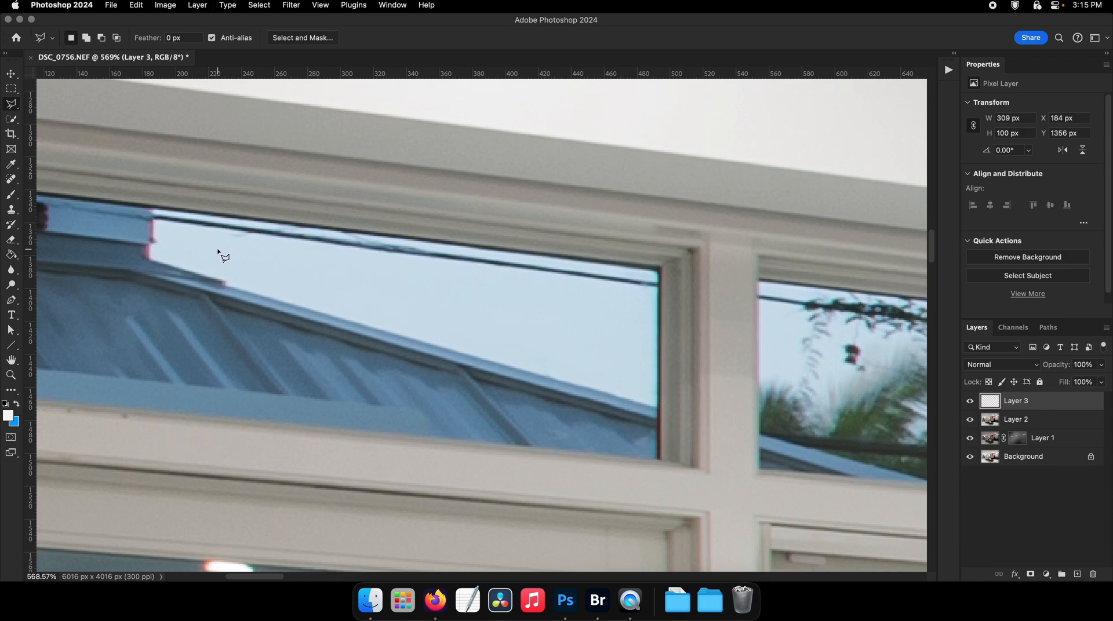
Step: Distort the copied sky patch upward over the power lines to the pane's top edge, then compare with the layer hidden and shown
left_click(61, 5)
mouse_move(136, 5)
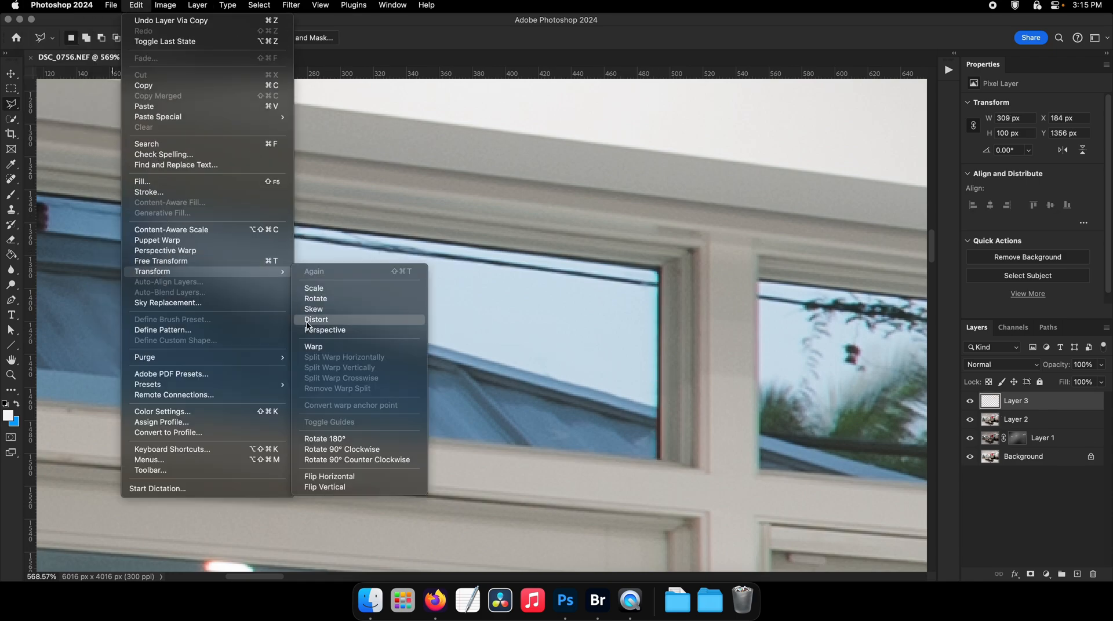
left_click(309, 318)
left_click_drag(404, 216, 404, 202)
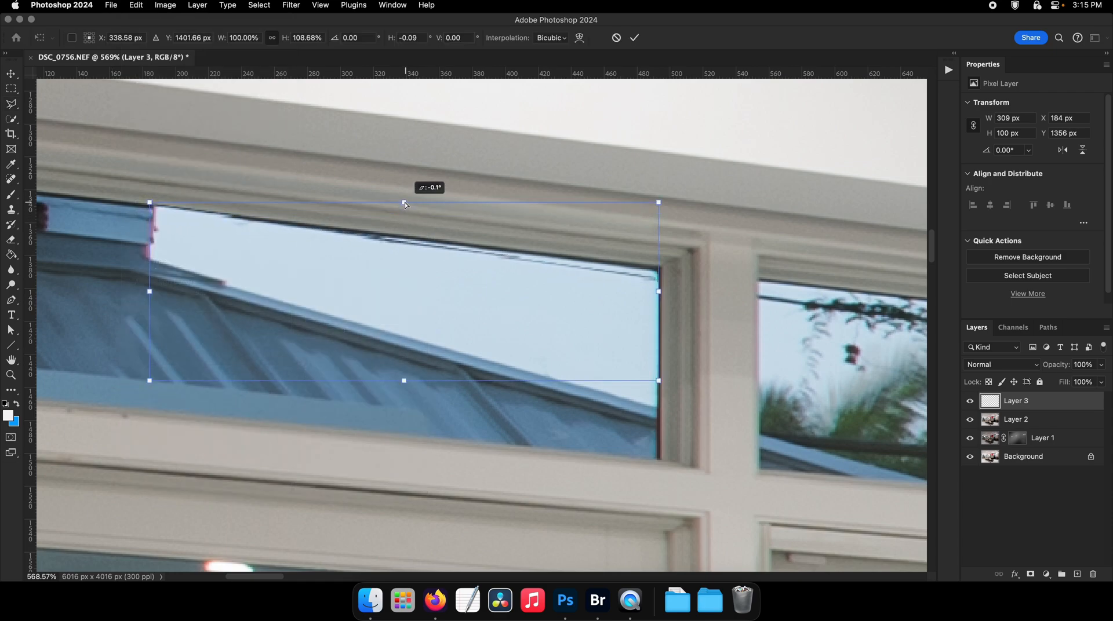
left_click_drag(658, 203, 662, 182)
left_click_drag(149, 204, 149, 209)
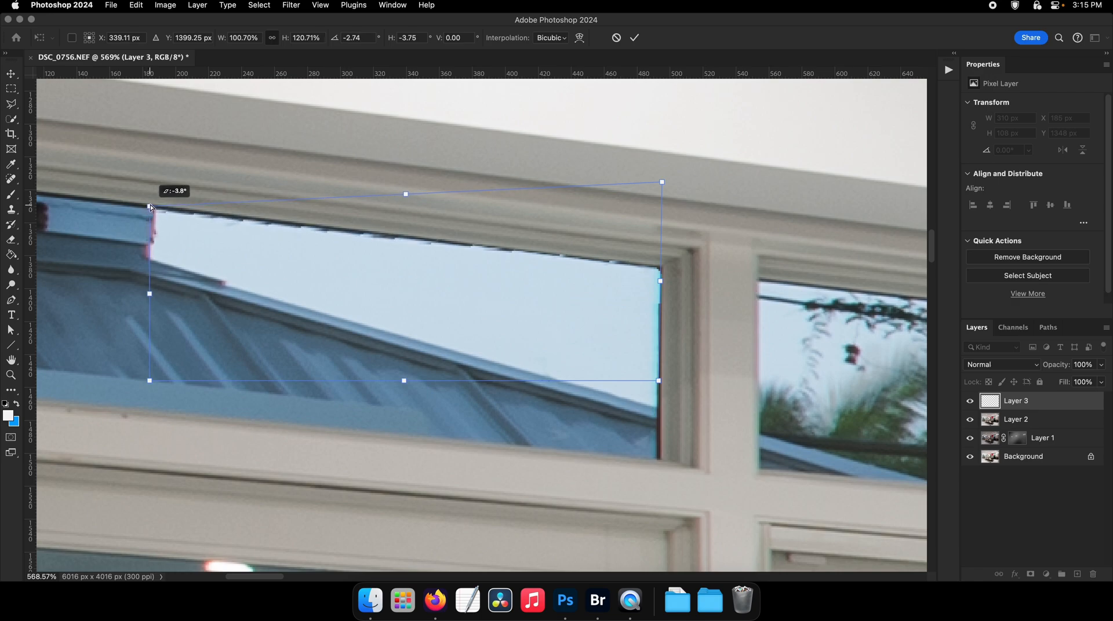
key("Return")
key("l")
left_click(968, 401)
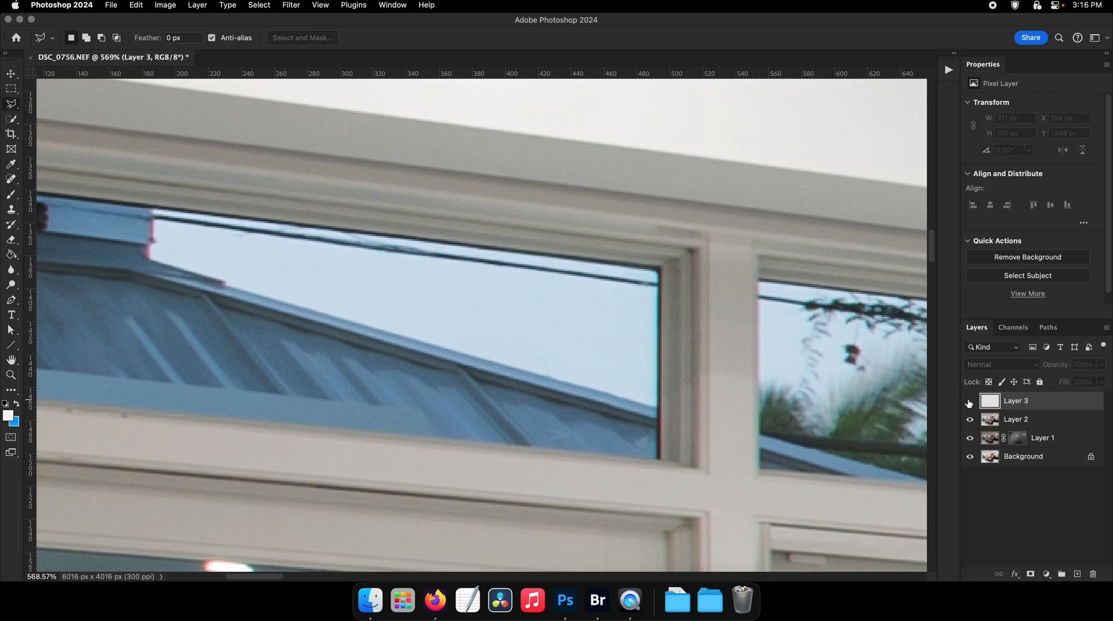
left_click(968, 402)
Step: Select the sky patch's overlap above the glass along the window frame, delete it, and clear the selection
scroll(795, 335, "right", 10)
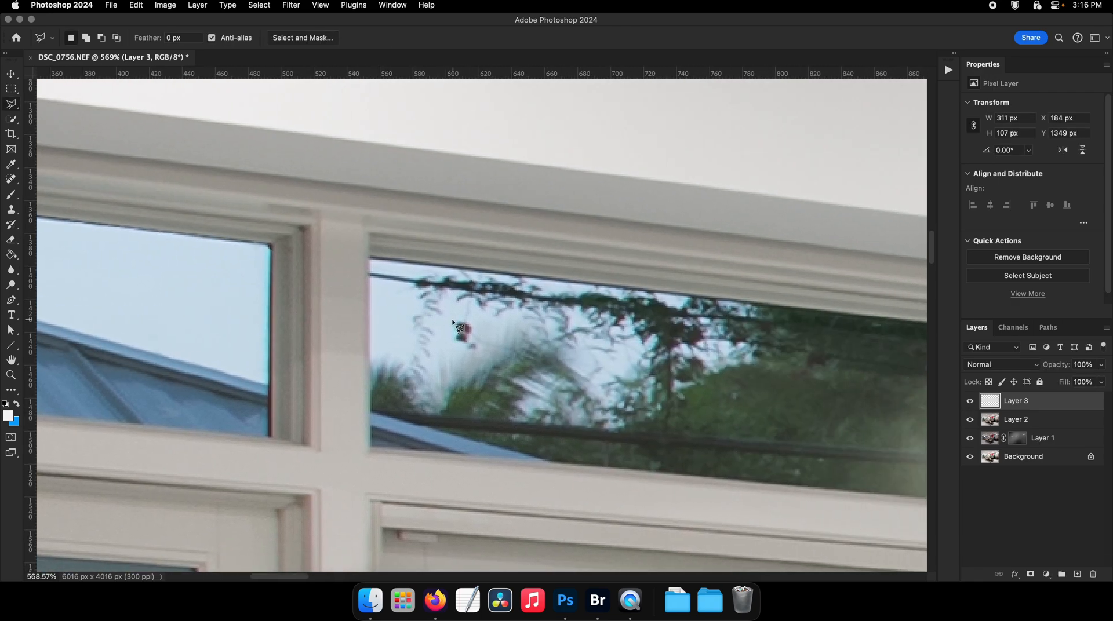
scroll(195, 231, "left", 8)
left_click(106, 219)
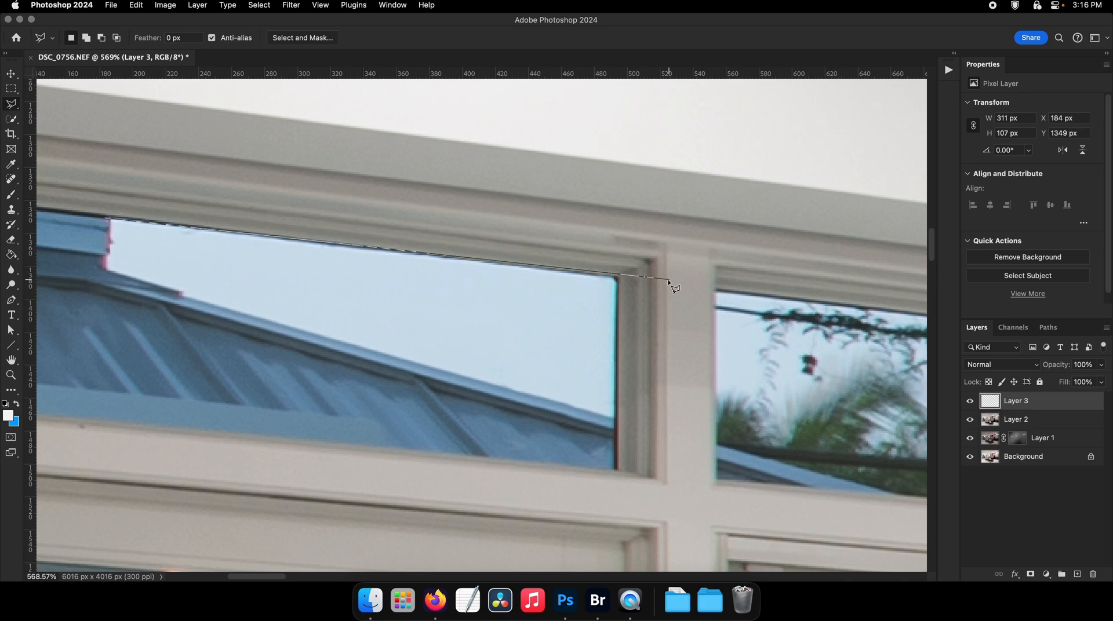
left_click(664, 289)
double_click(401, 140)
key("Delete")
key("super+d")
Step: Merge the sky patch on Layer 3 with the retouched Layer 2
left_click_drag(667, 282, 301, 236)
right_click(1043, 425)
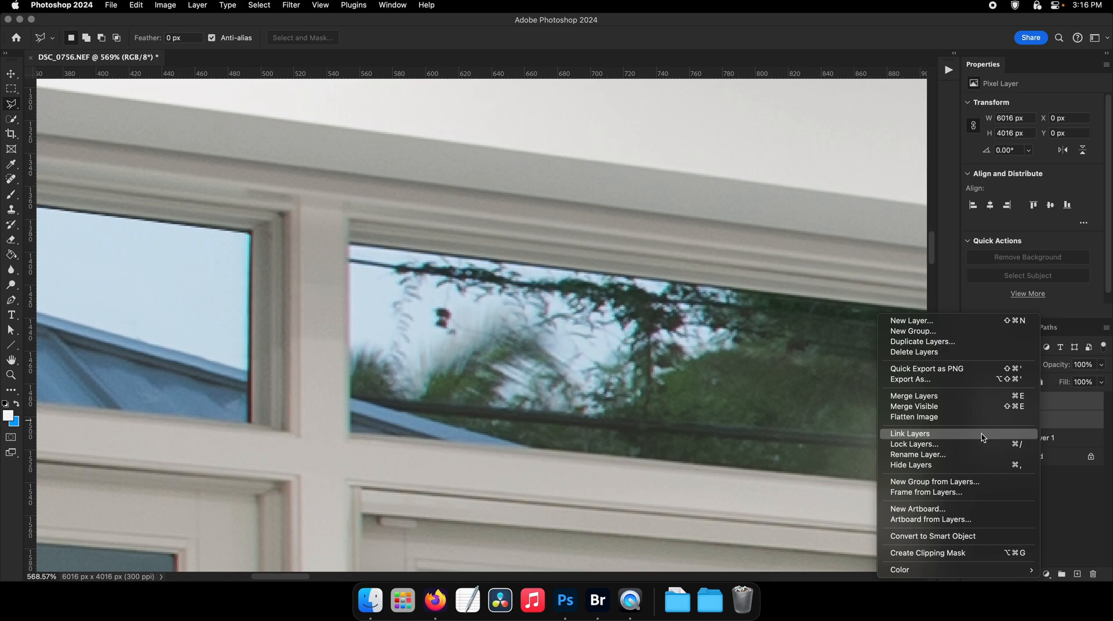
left_click(921, 367)
Step: Heal out the dark cable running across the lower part of the second transom window
left_click(11, 179)
scroll(370, 308, "right", 10)
scroll(370, 307, "down", 3)
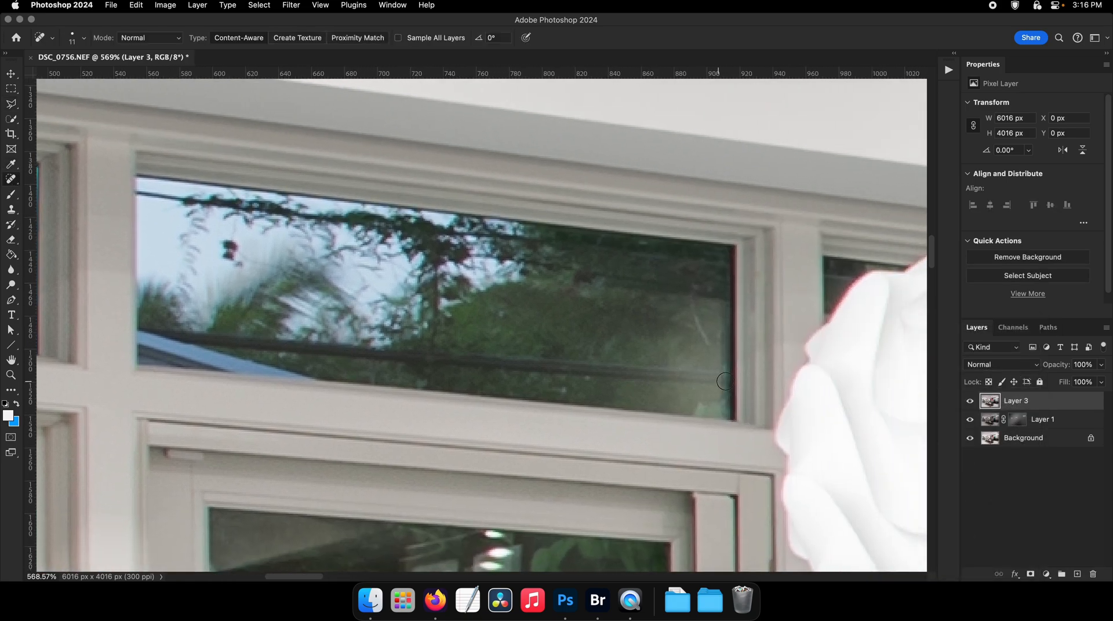
key("bracketright")
mouse_move(727, 379)
left_mouse_down()
mouse_move(442, 368)
mouse_move(225, 341)
left_mouse_up()
key("bracketleft")
left_click_drag(225, 340, 290, 345)
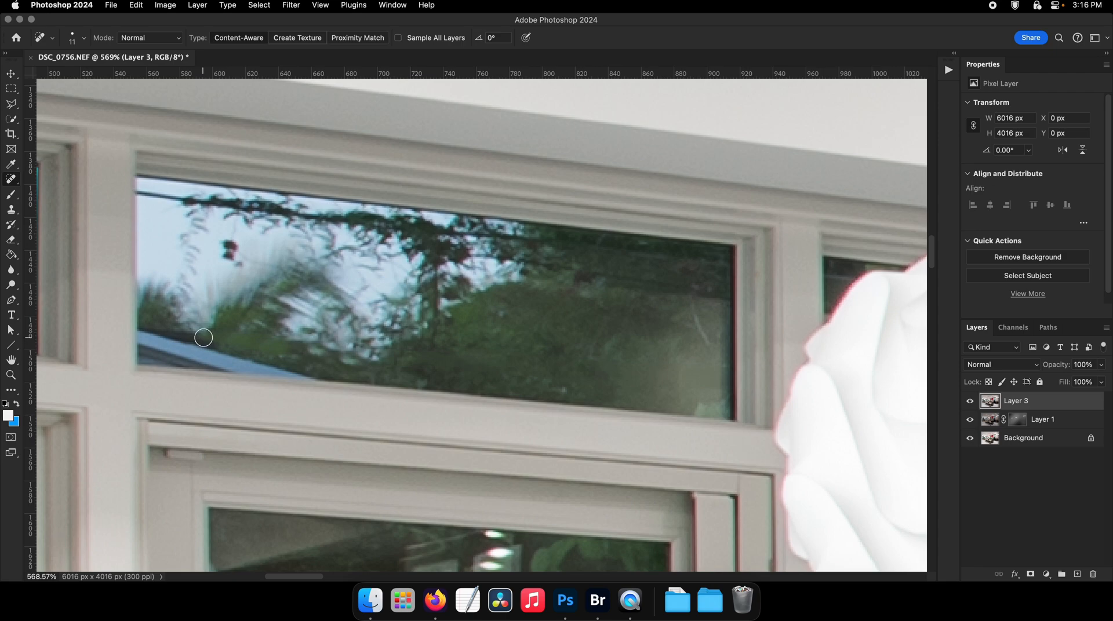
left_click_drag(203, 338, 157, 334)
left_click_drag(157, 334, 208, 338)
Step: Remove the upper wire and overhanging leaves from the sky in the second transom window with small healing strokes
key("bracketleft")
key("bracketleft")
key("bracketleft")
key("bracketleft")
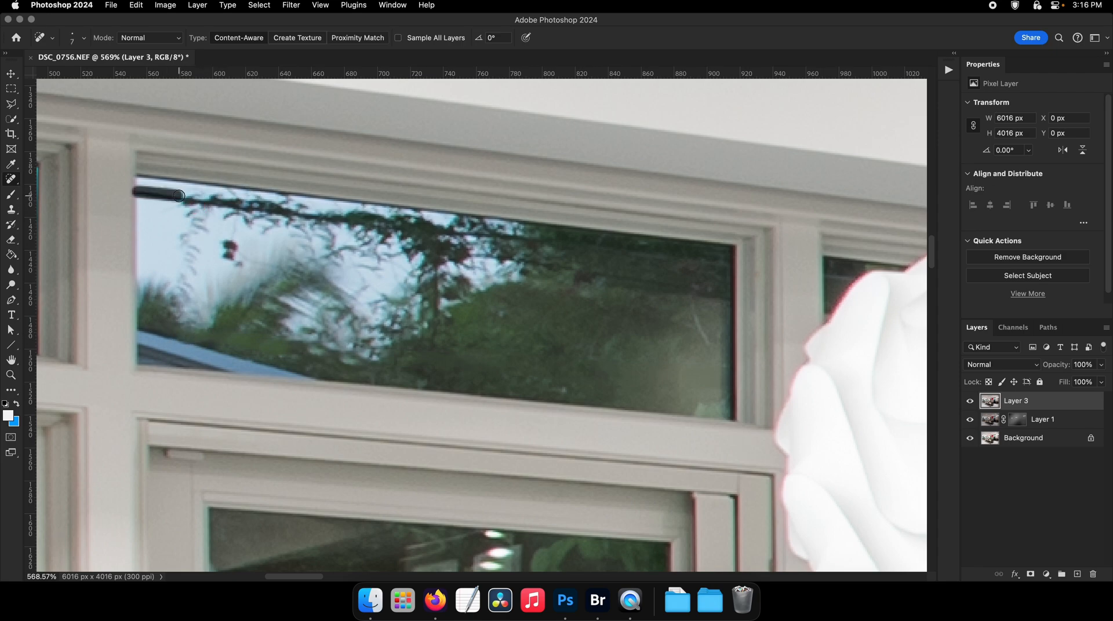
mouse_move(193, 200)
left_mouse_down()
mouse_move(255, 207)
mouse_move(224, 261)
mouse_move(195, 252)
mouse_move(191, 224)
mouse_move(181, 228)
mouse_move(210, 203)
left_mouse_up()
mouse_move(209, 205)
left_mouse_down()
mouse_move(232, 208)
mouse_move(230, 217)
mouse_move(235, 205)
mouse_move(283, 215)
left_mouse_up()
left_click_drag(288, 215, 338, 216)
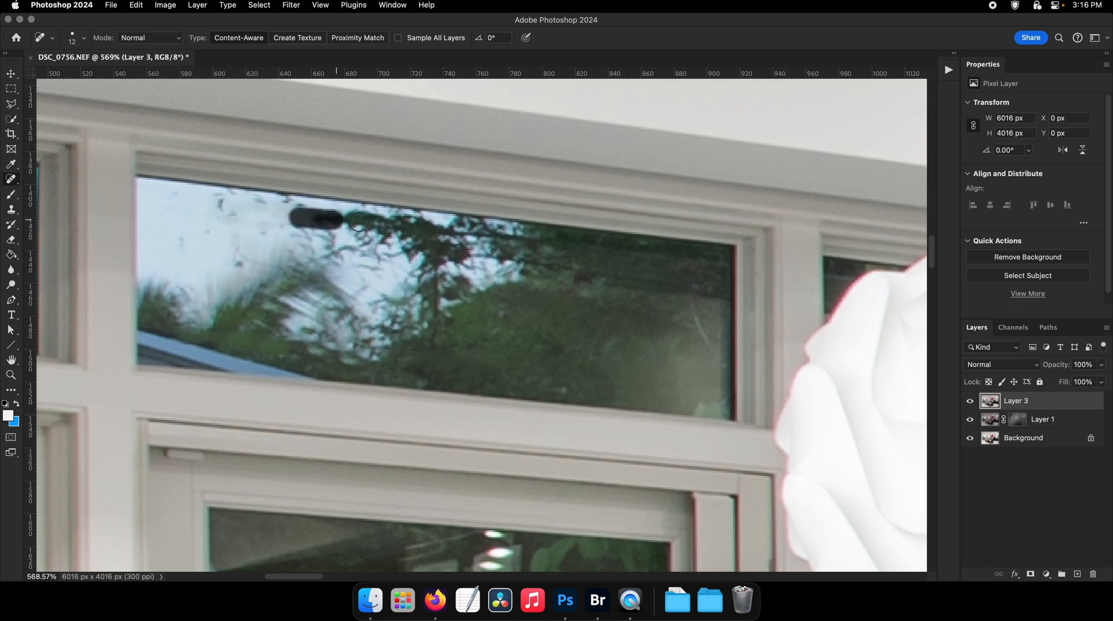
left_click(322, 216)
Step: Clean up the leftover smudges and leaf fragments in the second transom window's sky with the Spot Healing Brush
key("z")
left_click_drag(372, 269, 314, 322)
key("z")
left_click_drag(341, 239, 393, 249)
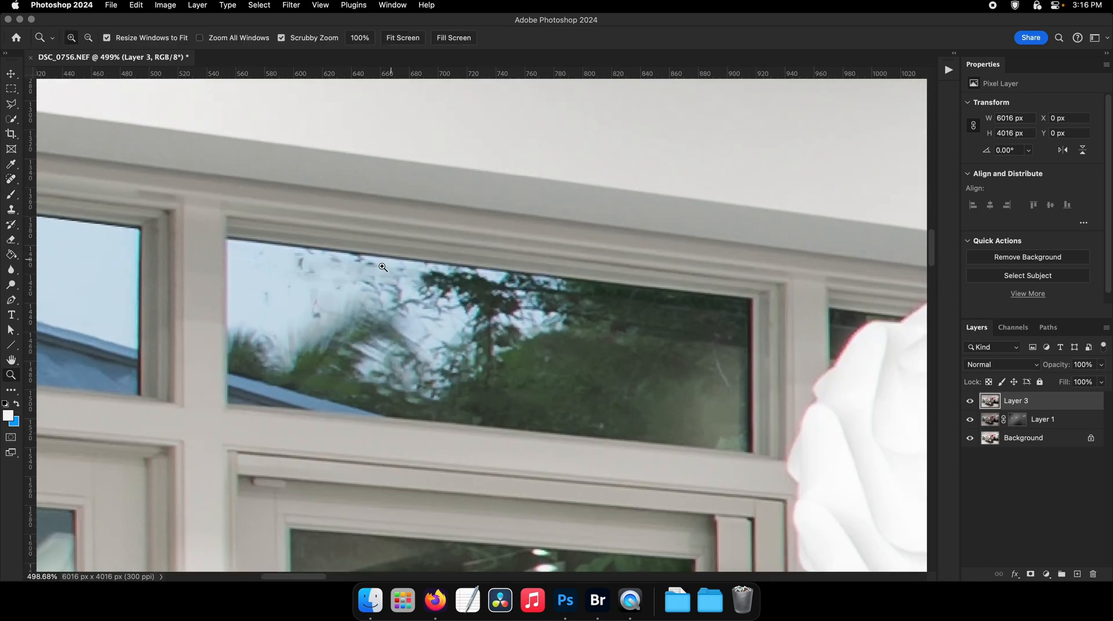
key("z")
left_click_drag(299, 256, 303, 255)
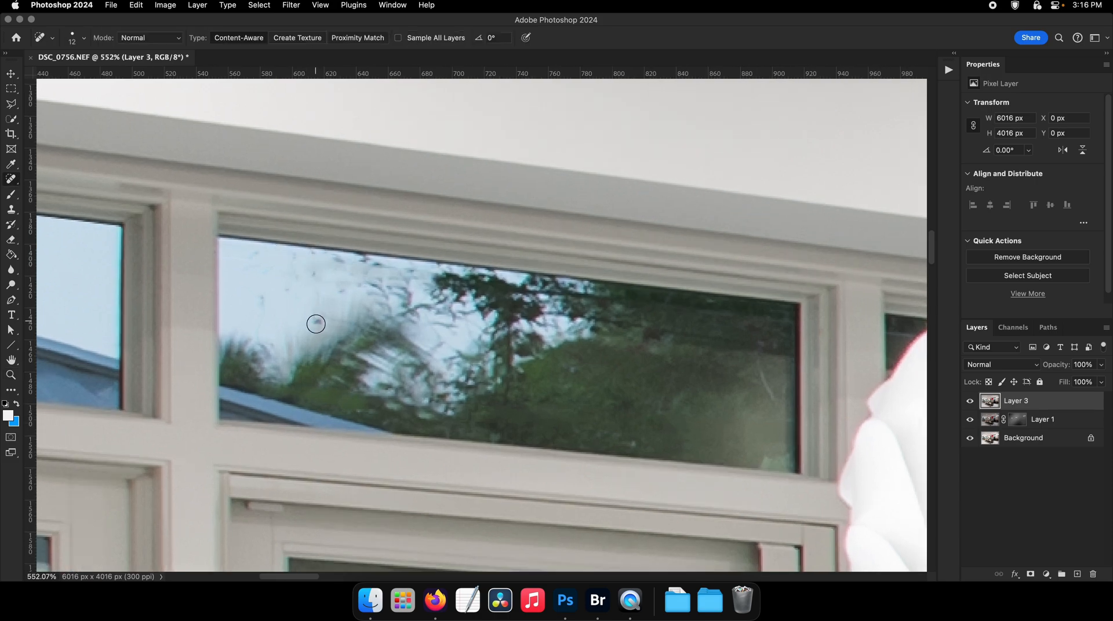
left_click_drag(281, 271, 316, 271)
key("z")
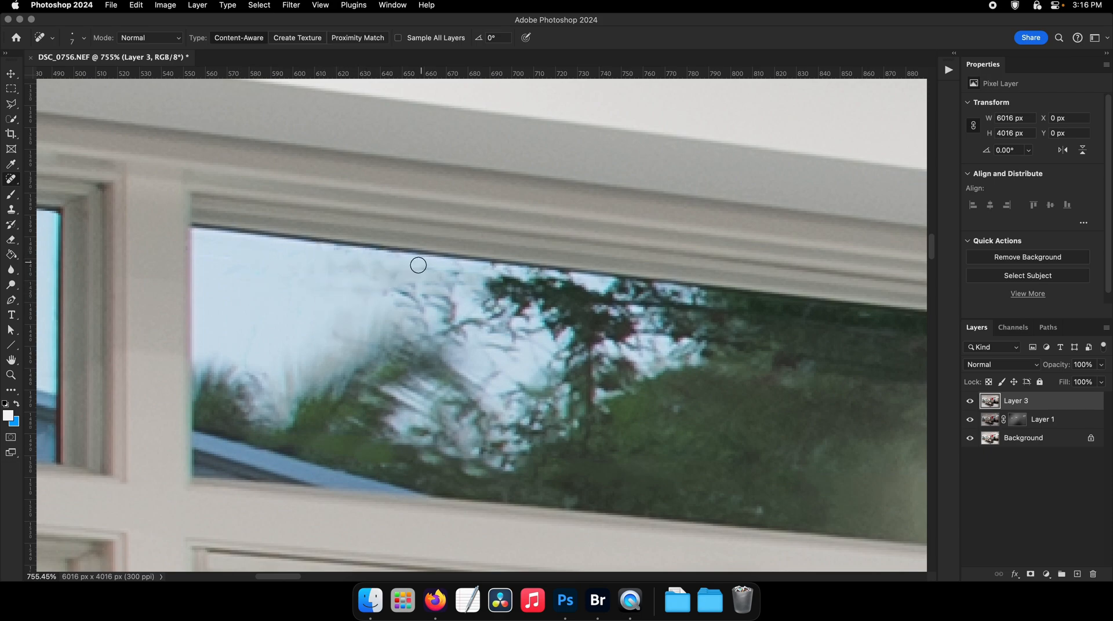
Step: Outline the blue dog painting on the back wall with the Polygonal Lasso
left_click_drag(457, 283, 330, 286)
left_click_drag(478, 308, 435, 310)
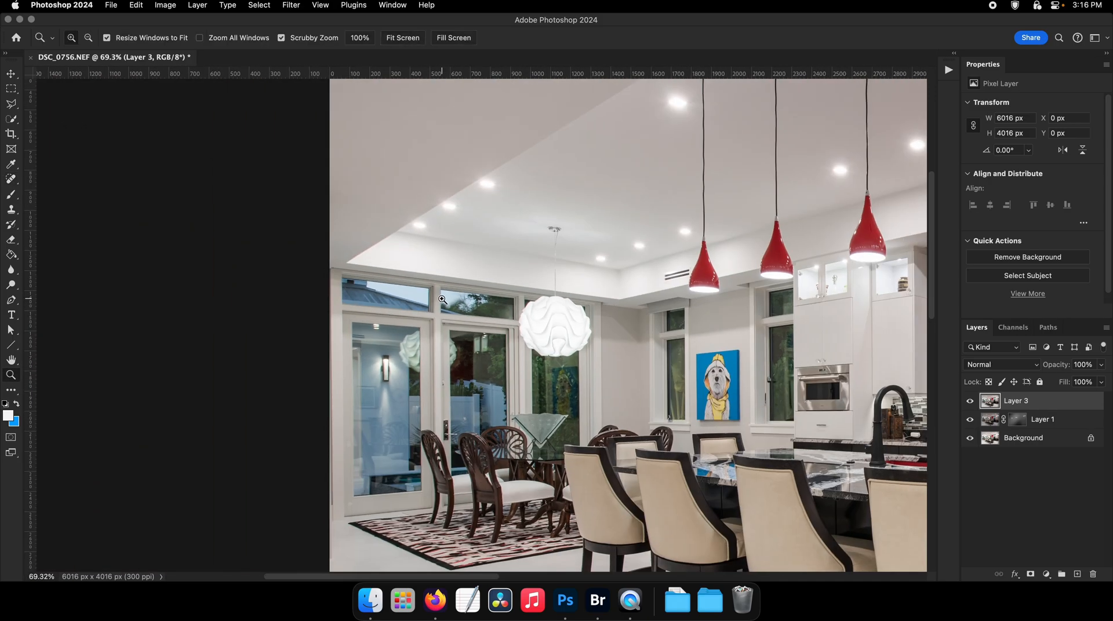
left_click_drag(622, 328, 274, 240)
left_click_drag(572, 348, 542, 346)
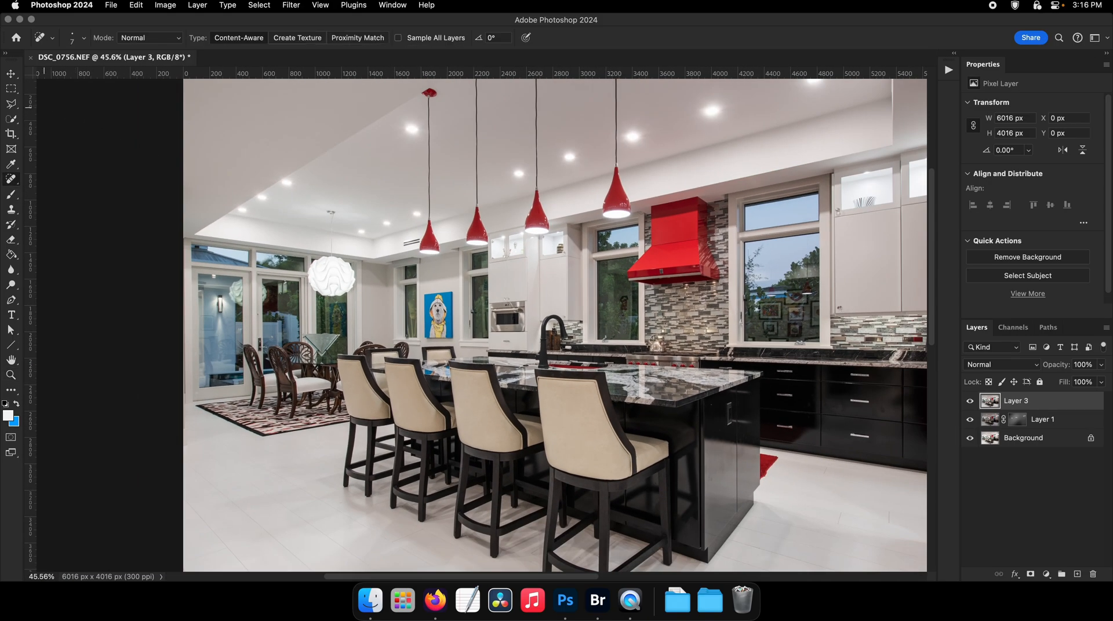
left_click(12, 104)
mouse_move(422, 308)
left_mouse_down()
mouse_move(530, 308)
mouse_move(380, 243)
left_mouse_up()
left_click_drag(391, 226, 418, 225)
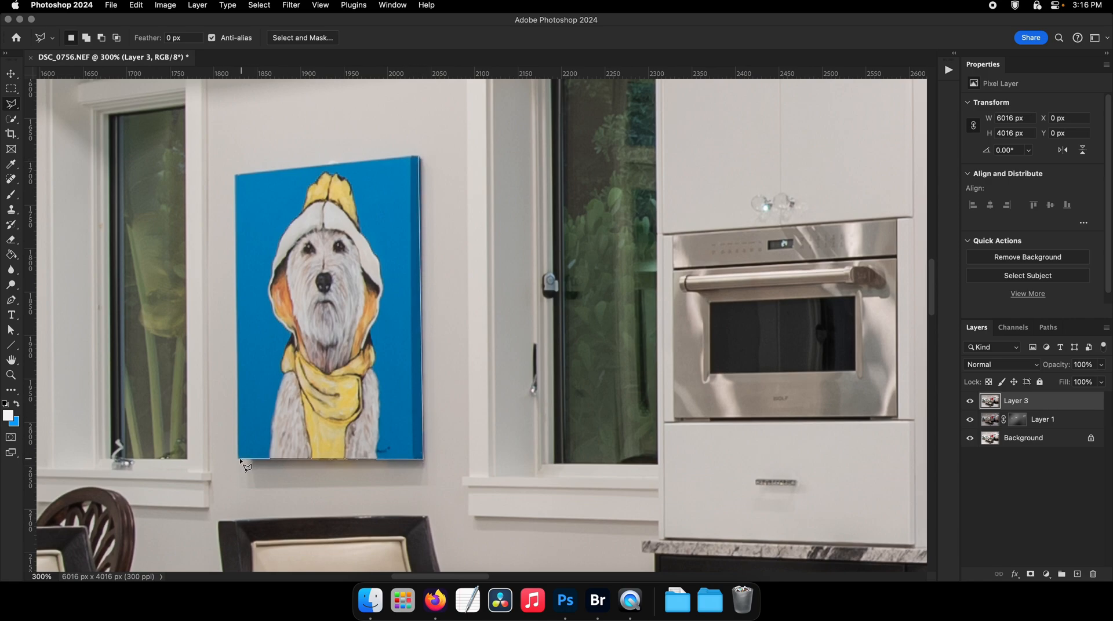
left_click(235, 175)
Step: Add a Brightness/Contrast adjustment to the selected dog painting with brightness 17 and contrast 33
left_click(1046, 574)
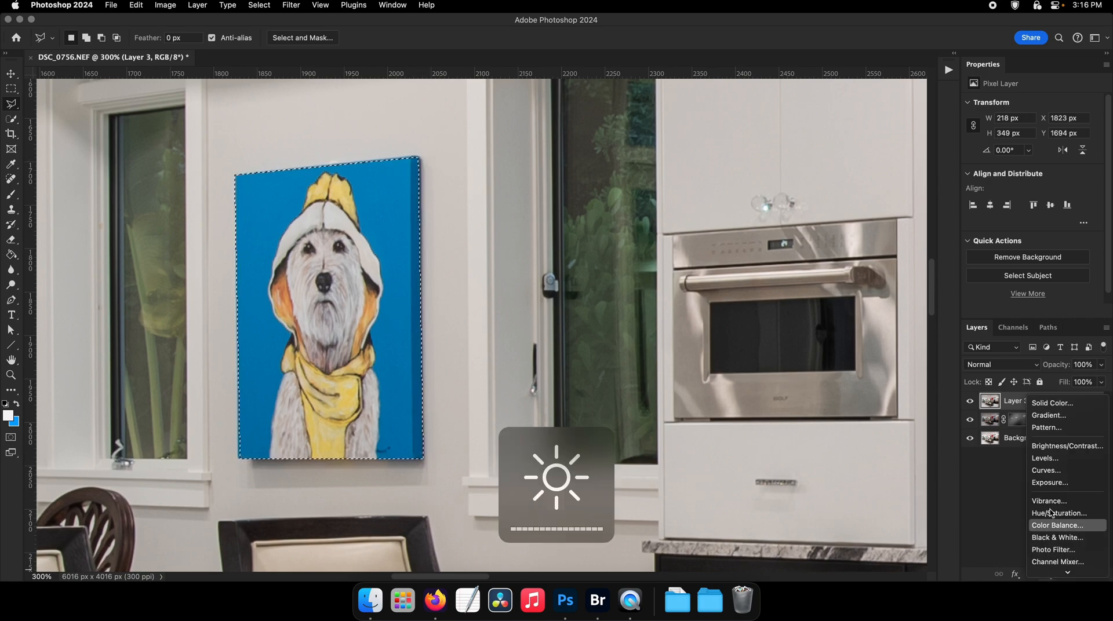
left_click(1066, 445)
left_click_drag(1031, 136, 1053, 163)
Step: Add a second Brightness/Contrast adjustment over the whole photo with brightness 38 and contrast -50
key("z")
left_click_drag(540, 232, 474, 234)
left_click_drag(623, 265, 406, 298)
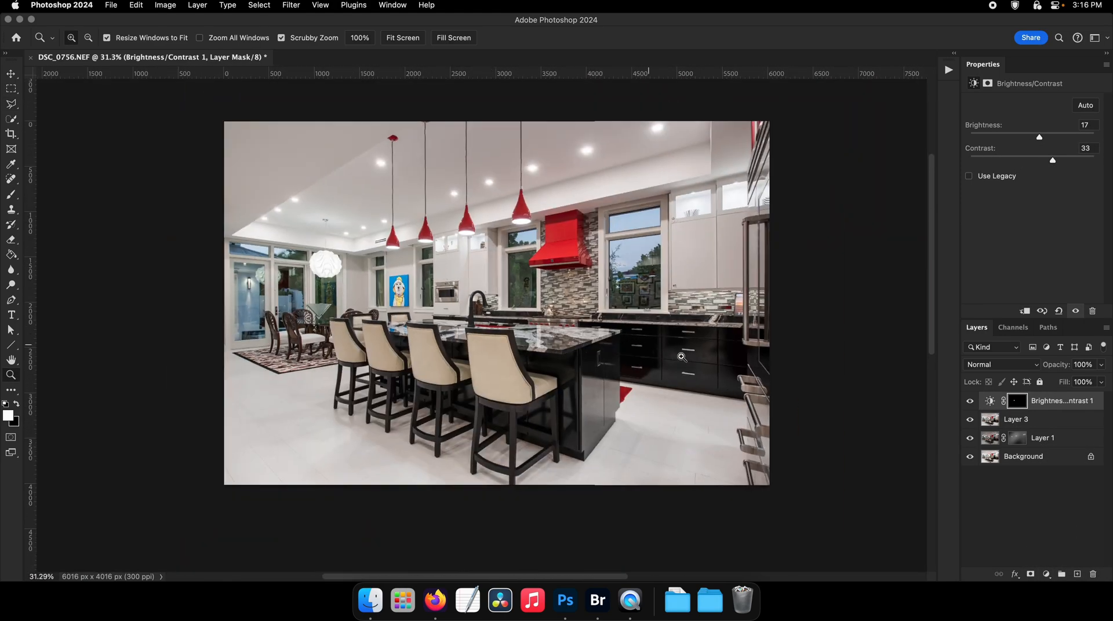
left_click(1044, 574)
left_click(1066, 446)
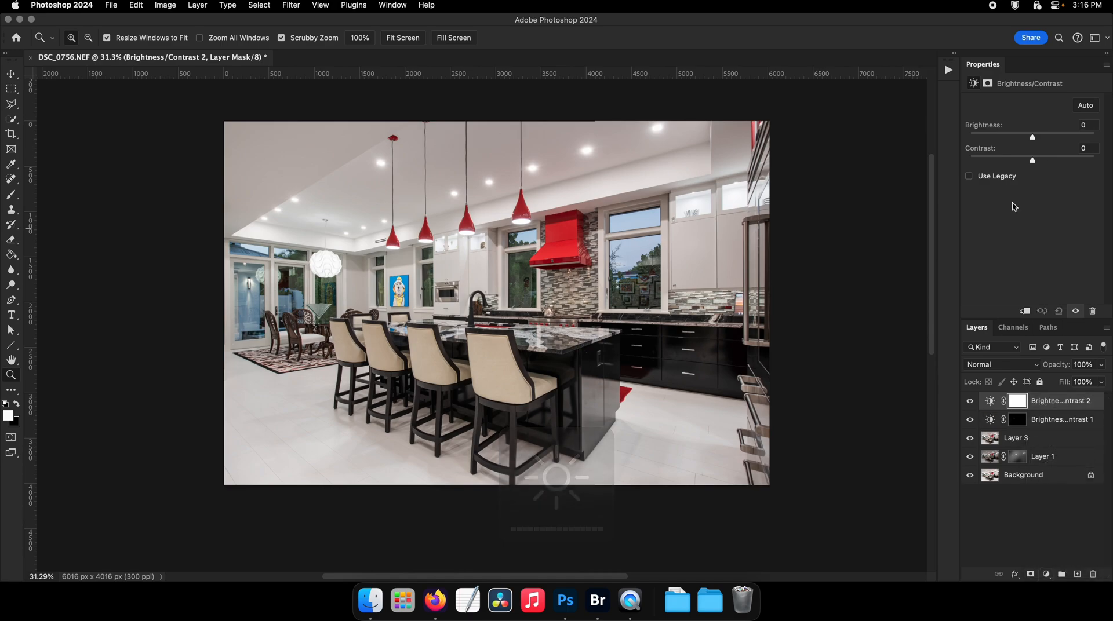
mouse_move(1031, 137)
left_mouse_down()
mouse_move(1049, 139)
mouse_move(963, 162)
left_mouse_up()
Step: Fill the second Brightness/Contrast adjustment's mask with black using the Paint Bucket
key("g")
key("x")
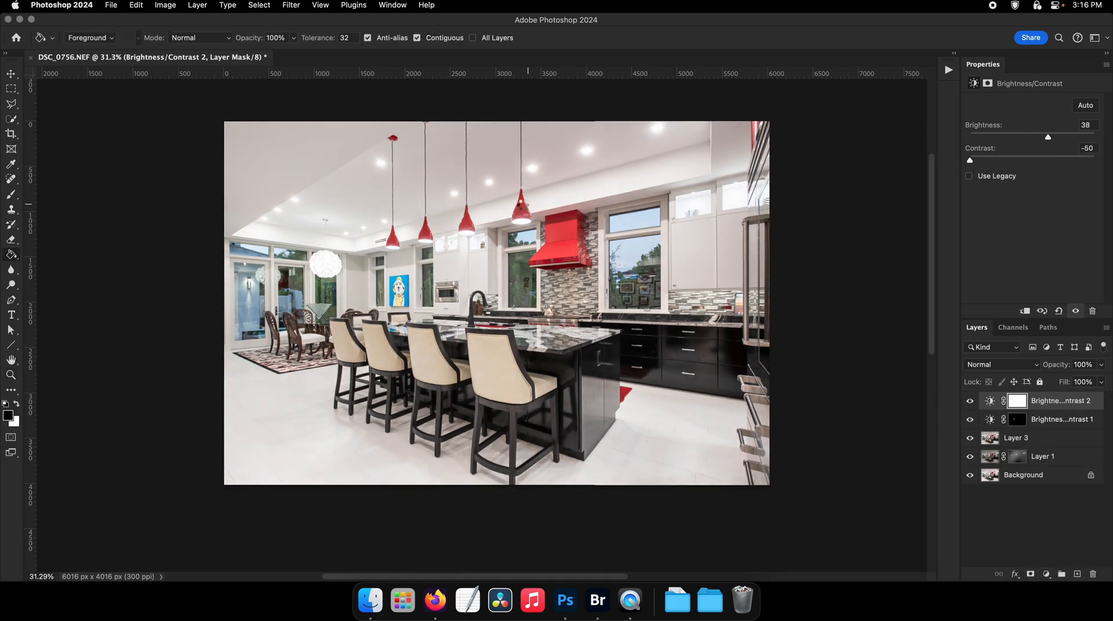
left_click(526, 218)
Step: Paint the brightening into the floor, island and ceiling on the adjustment's mask with a very large soft white brush at 30% opacity
key("b")
left_click_drag(428, 234, 614, 275)
right_click(614, 276)
double_click(675, 420)
key("x")
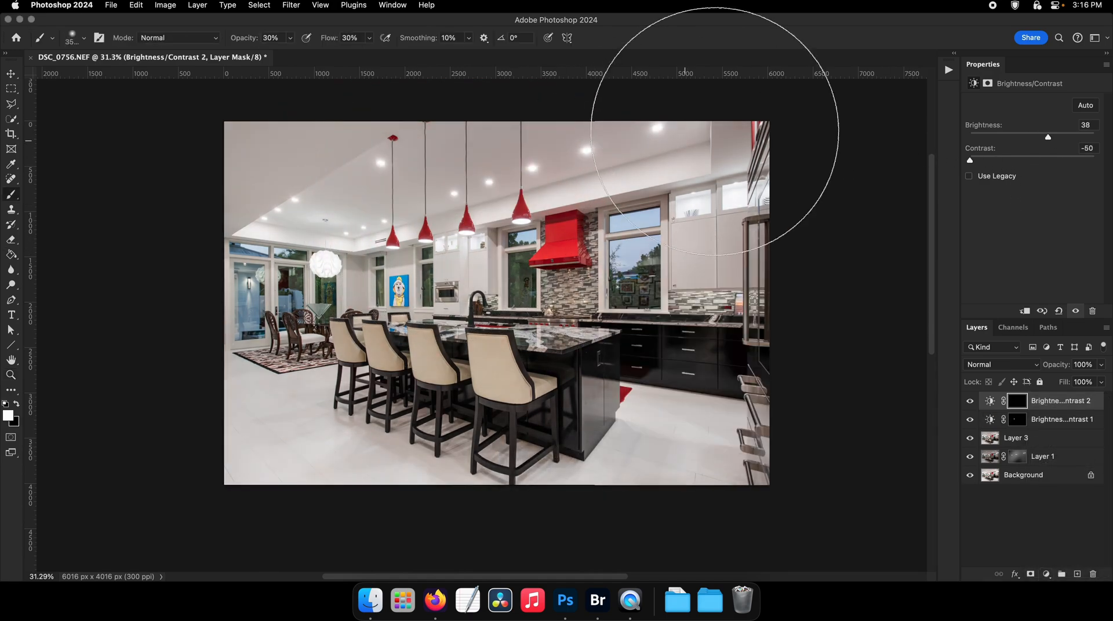
left_click_drag(506, 360, 390, 417)
left_click_drag(536, 393, 458, 385)
mouse_move(544, 418)
left_mouse_down()
mouse_move(266, 404)
mouse_move(665, 423)
mouse_move(580, 119)
left_mouse_up()
left_click_drag(599, 229, 572, 217)
mouse_move(521, 428)
left_mouse_down()
mouse_move(512, 405)
mouse_move(266, 261)
mouse_move(254, 298)
mouse_move(441, 189)
left_mouse_up()
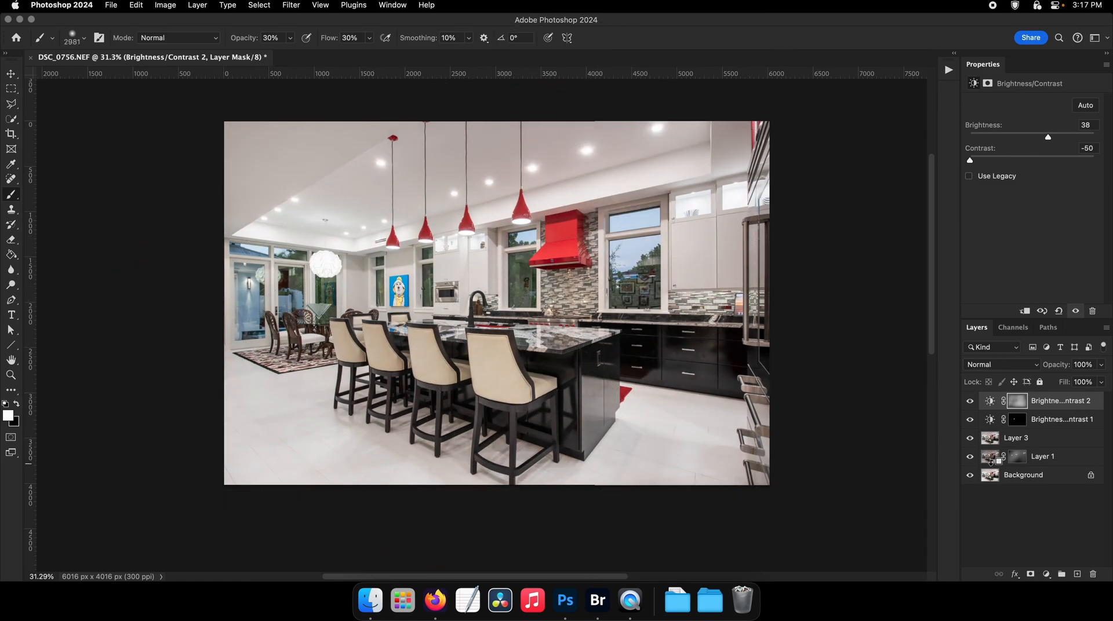
Step: Compare the edit with the original Background layer, and stamp all visible layers into a new merged layer on top
left_click(968, 479, "alt")
left_click(968, 479, "alt")
key("super+alt+shift+e")
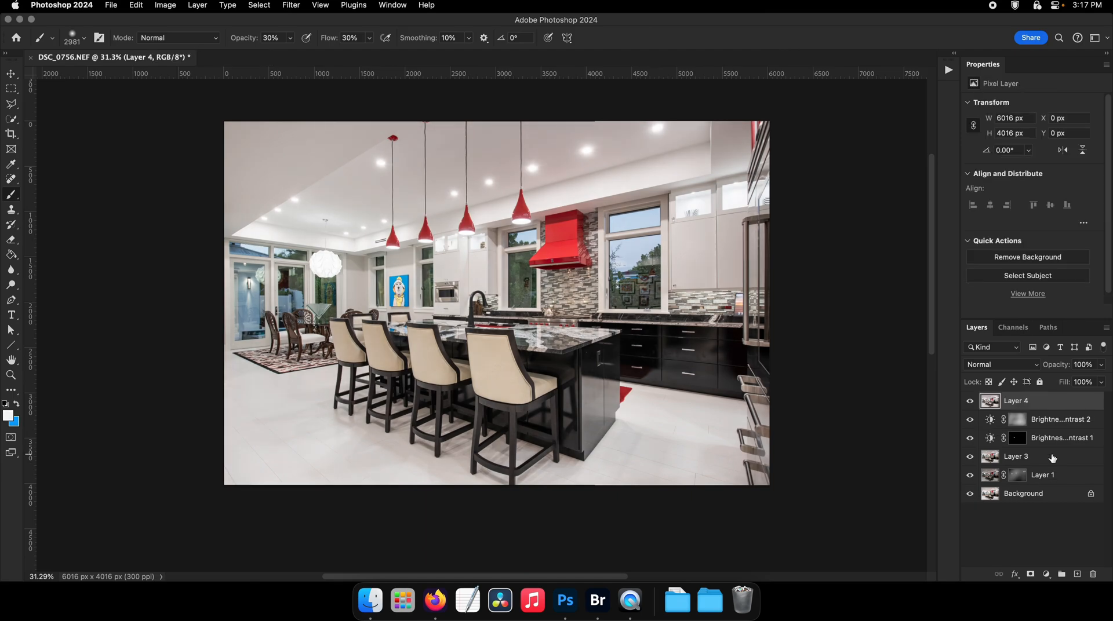
Step: Remove blemishes on the black middle drawer front of the back cabinets with the Spot Healing Brush
left_click(11, 179)
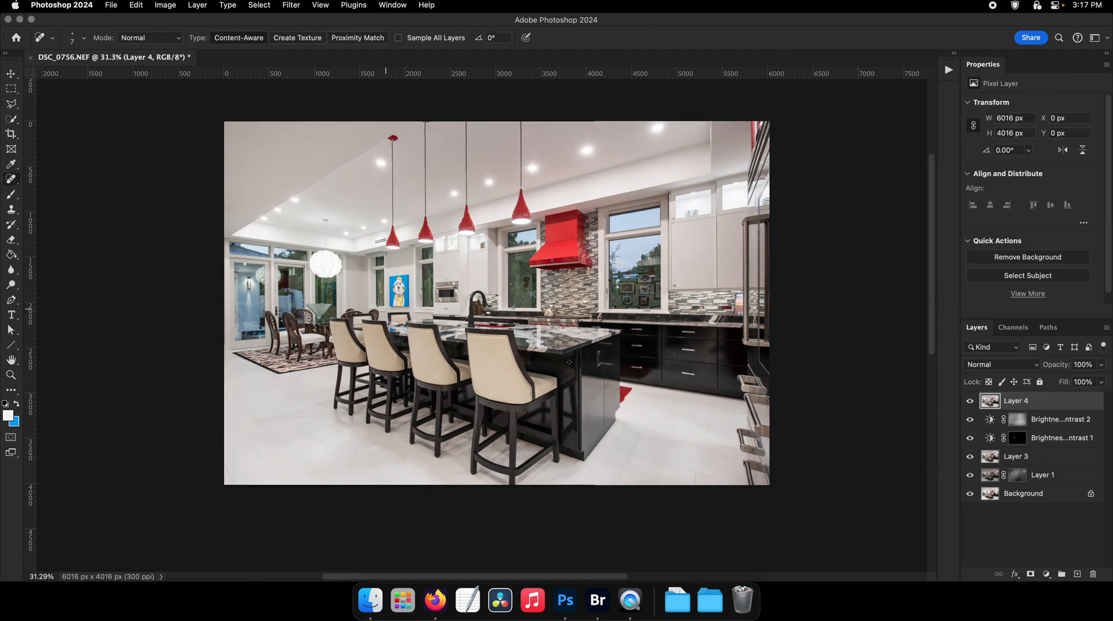
scroll(699, 374, "up", 5)
left_click_drag(654, 351, 670, 348)
mouse_move(557, 301)
left_mouse_down()
mouse_move(604, 321)
mouse_move(551, 348)
left_mouse_up()
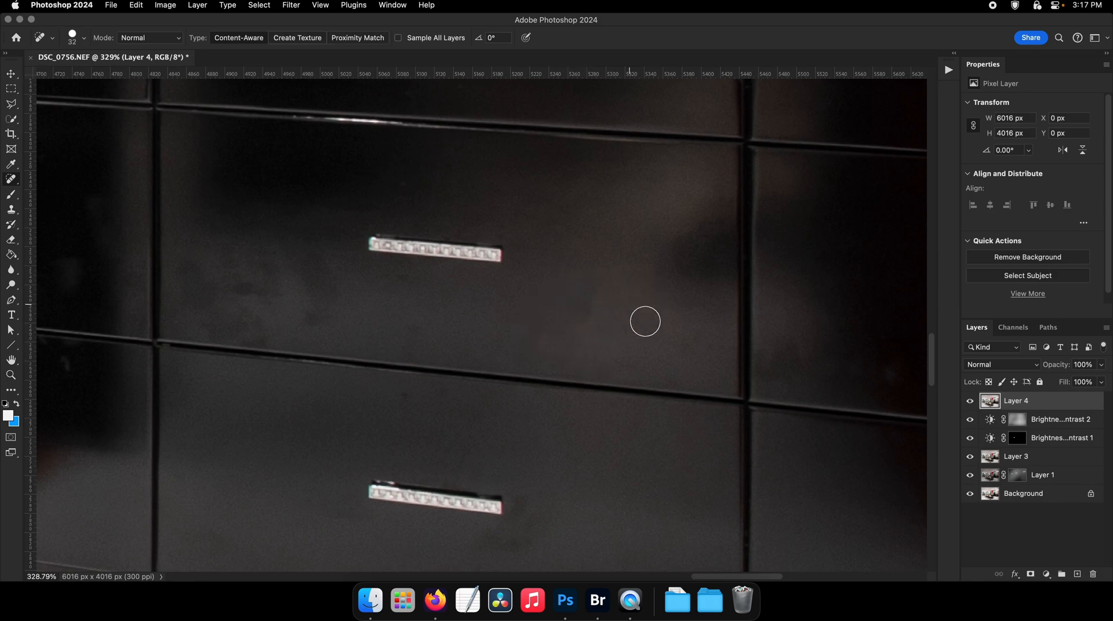
Step: Patch the smudges beside and below the middle drawer's handle with the Patch tool, using clean areas of the same drawer
left_click(9, 185)
left_click(58, 211)
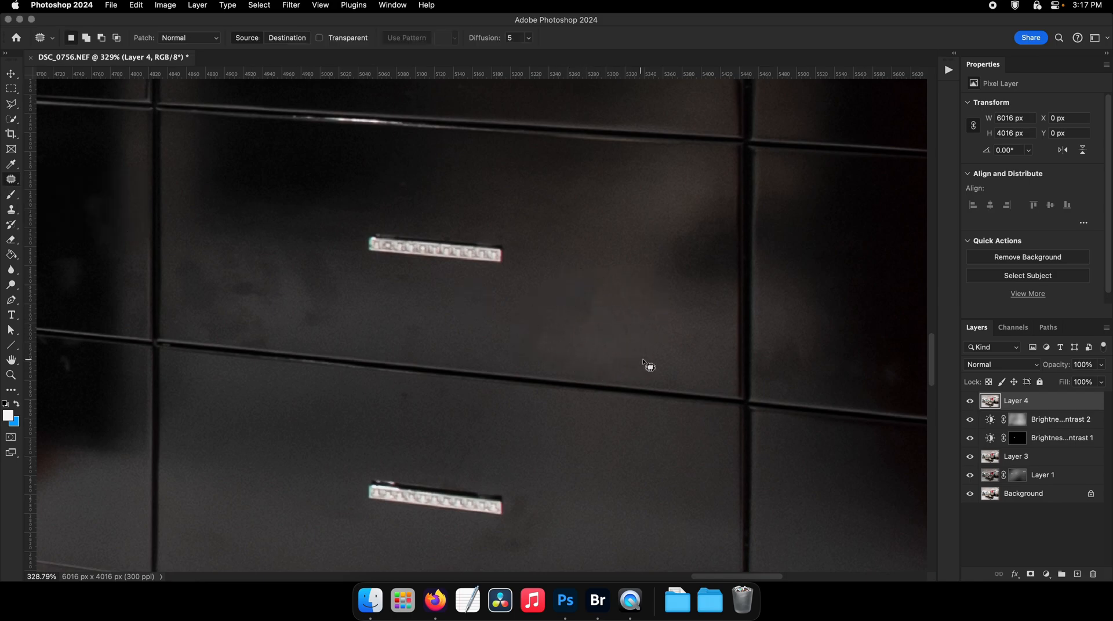
left_click_drag(583, 339, 614, 311)
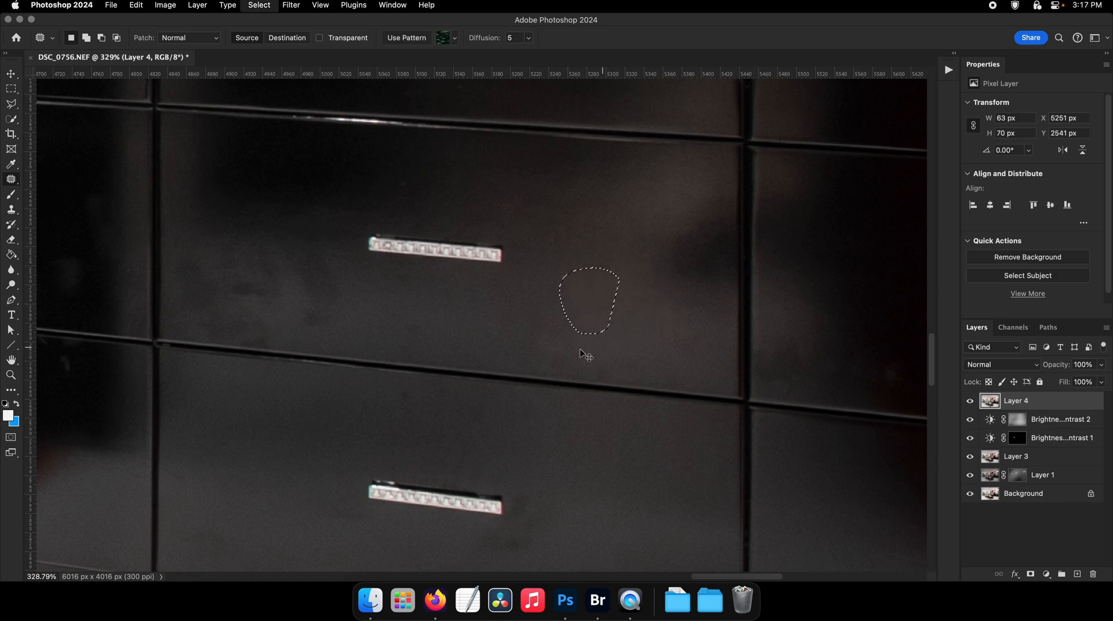
key("super+d")
left_click_drag(569, 365, 444, 341)
key("super+d")
mouse_move(433, 337)
left_mouse_down()
mouse_move(405, 324)
mouse_move(429, 325)
left_mouse_up()
left_click_drag(408, 329, 367, 308)
key("super+d")
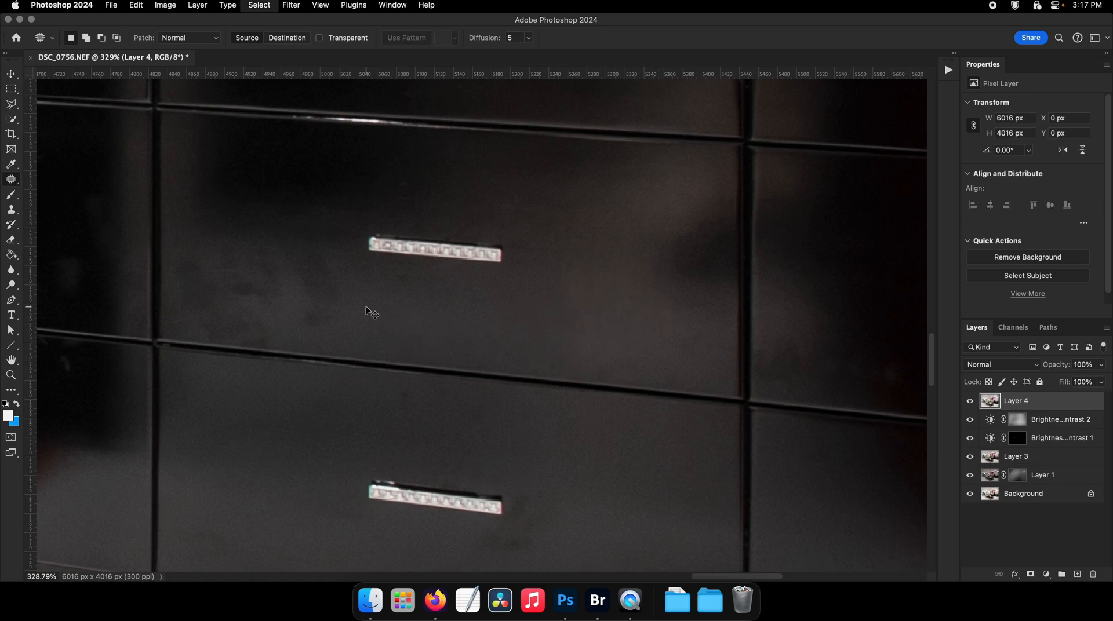
Step: Patch the cloudy marks between the middle drawer's handle and its left edge, and the one near its lower right
left_click_drag(321, 236, 348, 305)
left_click_drag(319, 278, 536, 298)
key("super+d")
scroll(400, 315, "left", 3)
left_click_drag(371, 313, 395, 310)
left_click_drag(390, 269, 732, 306)
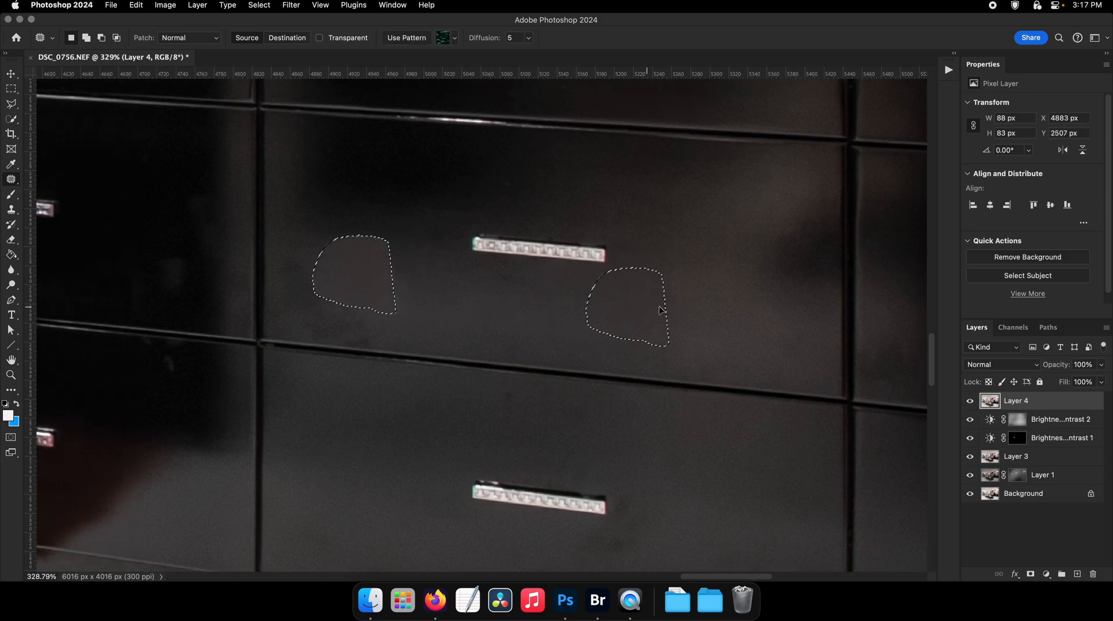
key("super+d")
left_click_drag(688, 360, 684, 347)
key("super+d")
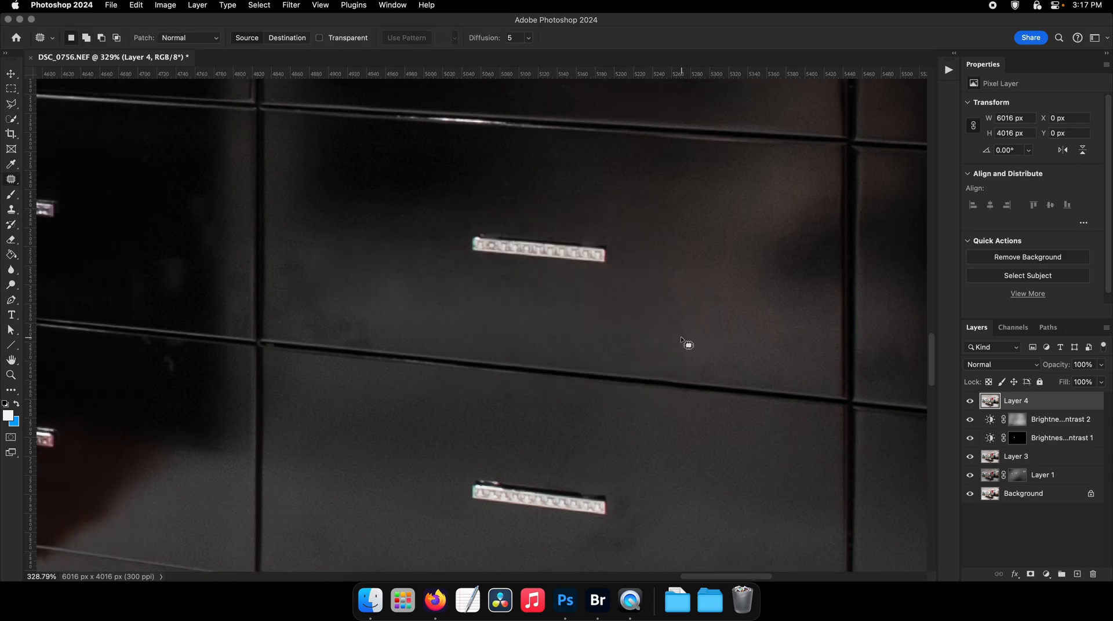
Step: Patch the mark on the dark cabinet front beside the refrigerator with a clean area just above it
scroll(618, 336, "right", 5)
left_click_drag(757, 401, 780, 370)
left_click_drag(753, 385, 762, 328)
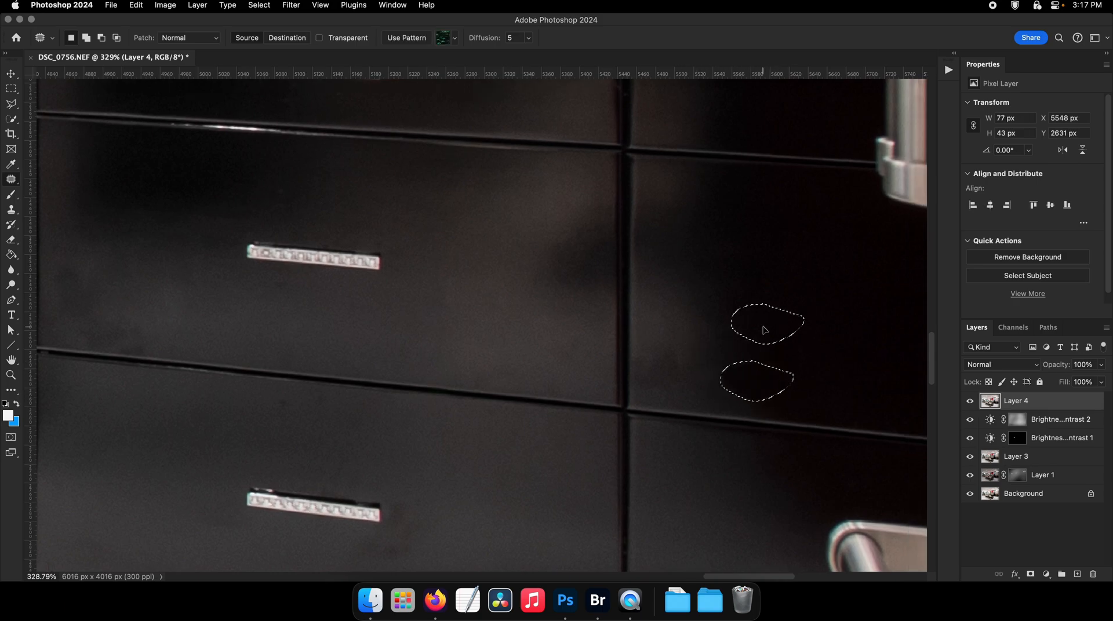
key("super+d")
Step: Patch the smudges around the handle of the lower central drawer with clean areas of the drawer front
scroll(591, 333, "up", 1)
scroll(594, 365, "left", 4)
scroll(594, 365, "down", 3)
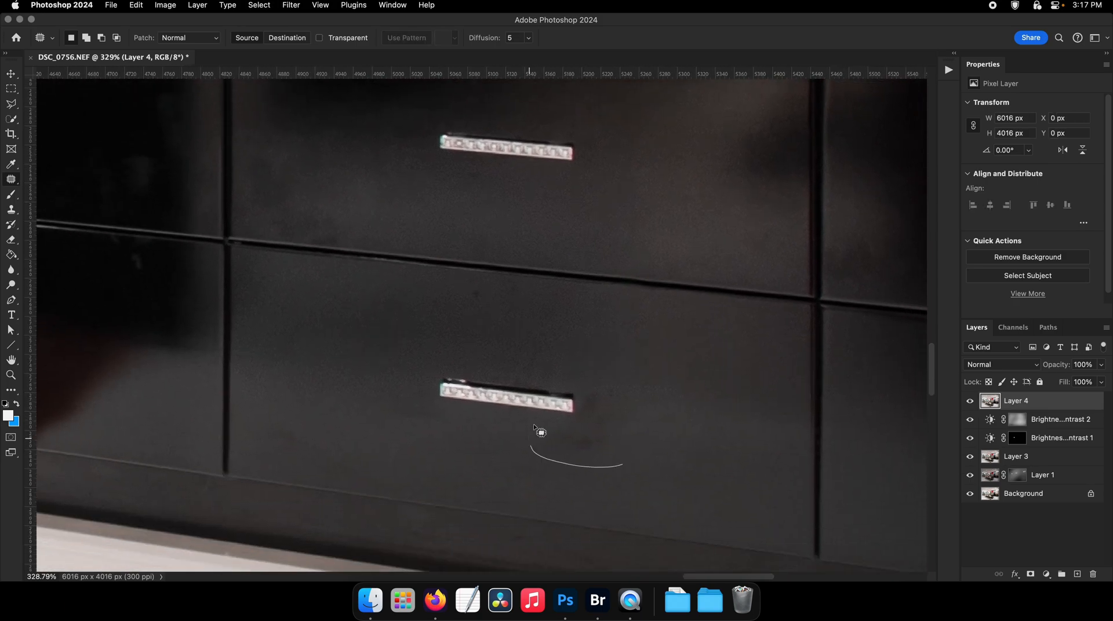
mouse_move(583, 387)
left_mouse_down()
mouse_move(650, 460)
mouse_move(716, 443)
left_mouse_up()
key("super+d")
scroll(637, 396, "left", 2)
scroll(636, 396, "up", 1)
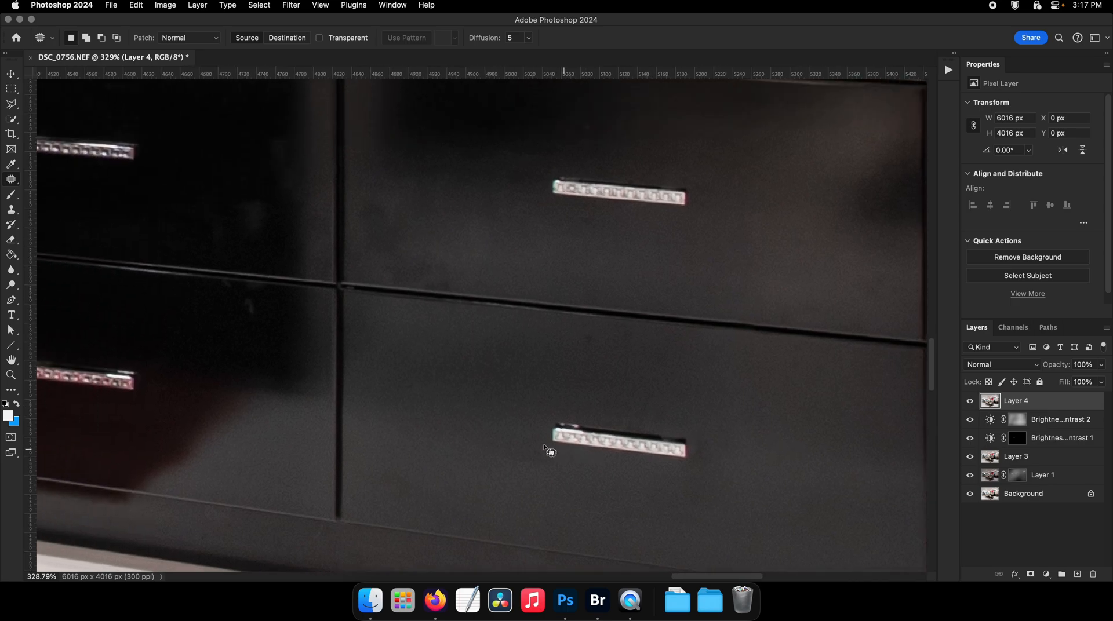
left_click_drag(560, 490, 463, 441)
key("super+d")
Step: Select the blotchy lower-left part of the middle drawer and replace it with a Content-Aware fill at 100% opacity
scroll(444, 390, "up", 3)
left_click_drag(471, 396, 462, 462)
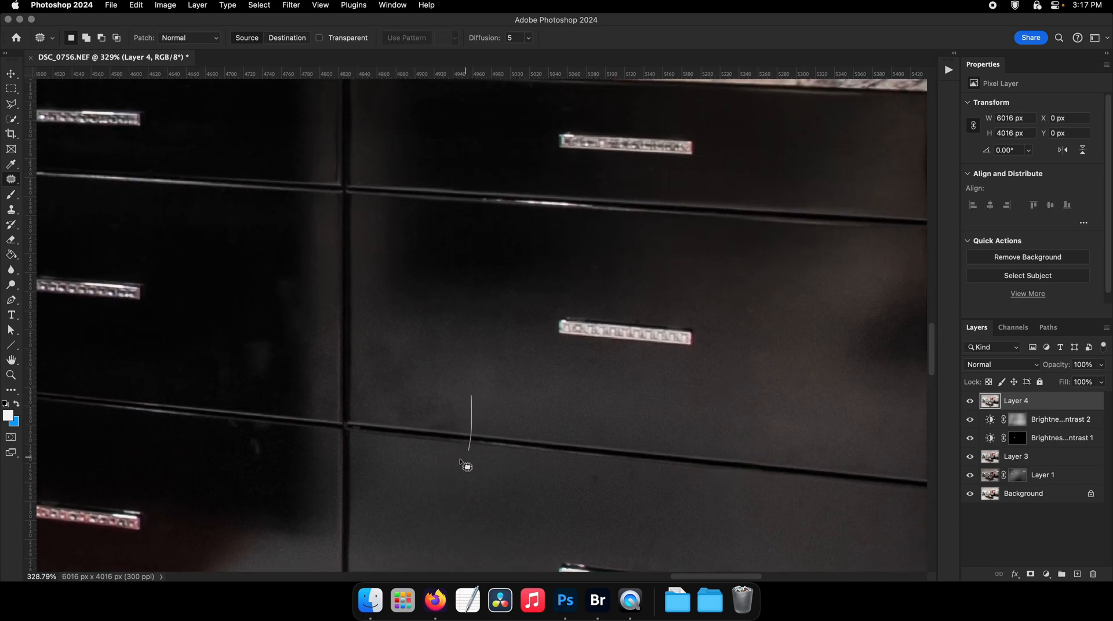
left_click_drag(459, 357, 489, 376)
key("shift+F5")
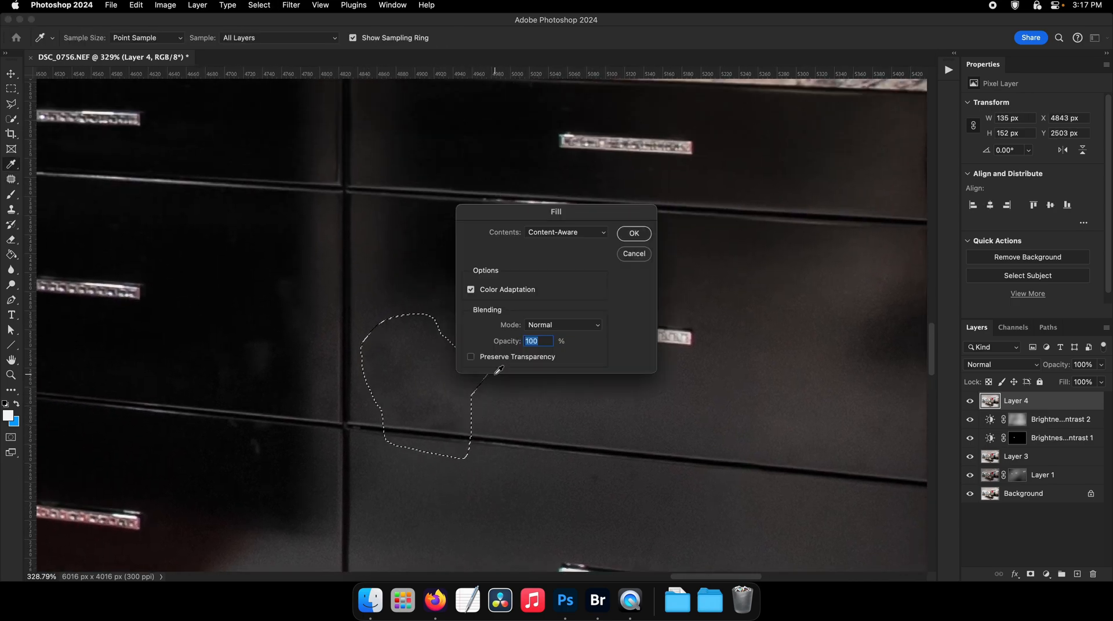
key("Return")
key("super+d")
Step: Patch the broken gap line beneath the middle drawer with an intact stretch of the same line further right
mouse_move(455, 433)
left_mouse_down()
mouse_move(511, 433)
mouse_move(250, 422)
mouse_move(318, 334)
left_mouse_up()
scroll(367, 407, "right", 1)
scroll(367, 407, "down", 1)
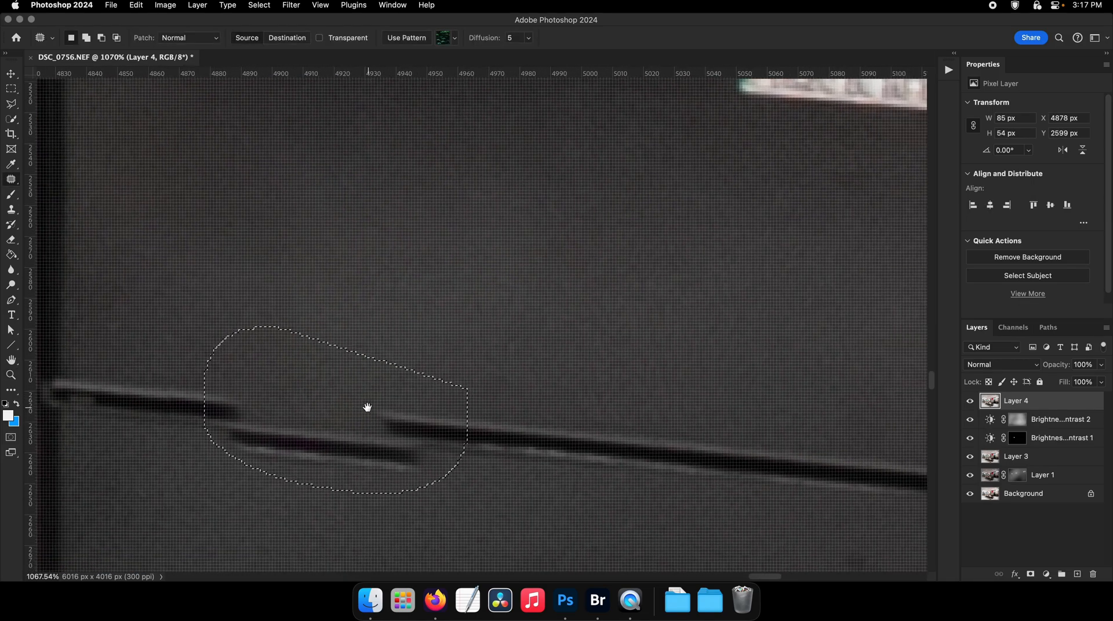
mouse_move(309, 429)
left_mouse_down()
mouse_move(521, 434)
mouse_move(630, 457)
left_mouse_up()
key("super+d")
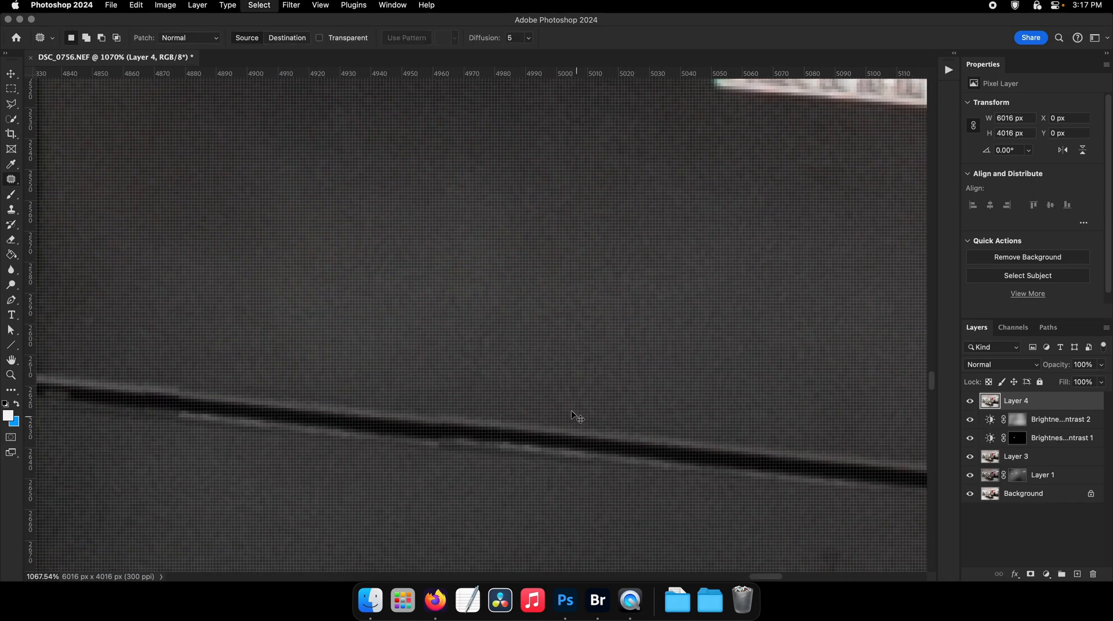
Step: Patch the remaining smudges near the drawers' right-hand vertical gap and on the adjoining dark cabinet front
left_click_drag(579, 412, 514, 409)
left_click_drag(650, 385, 377, 342)
left_click_drag(573, 380, 601, 381)
mouse_move(528, 348)
left_mouse_down()
mouse_move(594, 347)
mouse_move(536, 348)
left_mouse_up()
left_click_drag(559, 370, 638, 377)
key("super+d")
left_click_drag(699, 343, 655, 351)
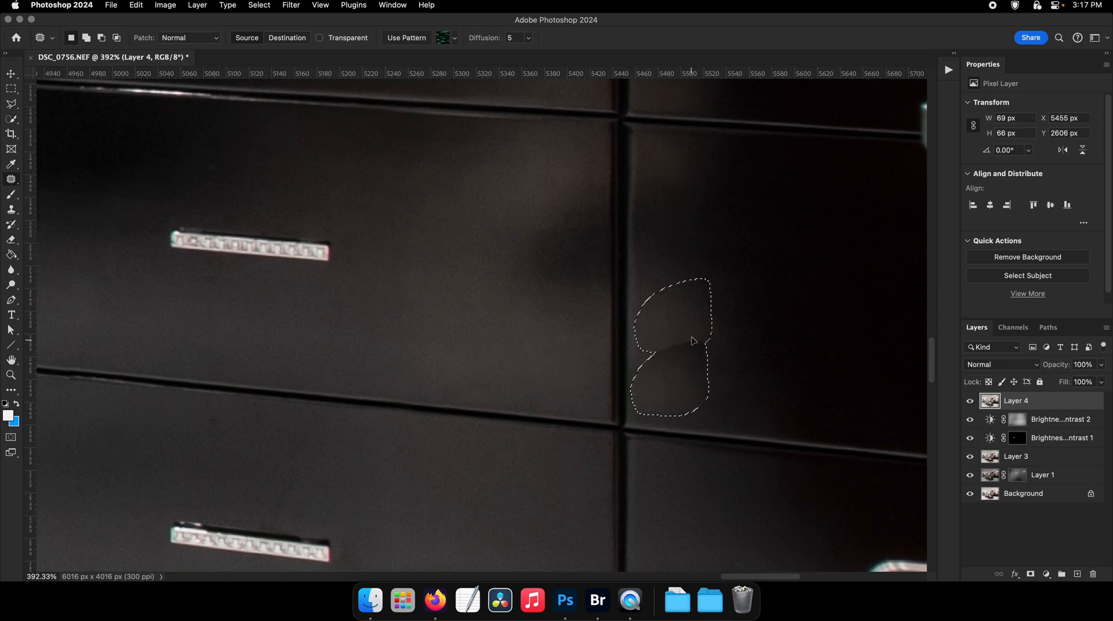
key("super+d")
Step: Toggle the merged retouch layer's visibility to compare the drawer fronts before and after patching
key("super+0")
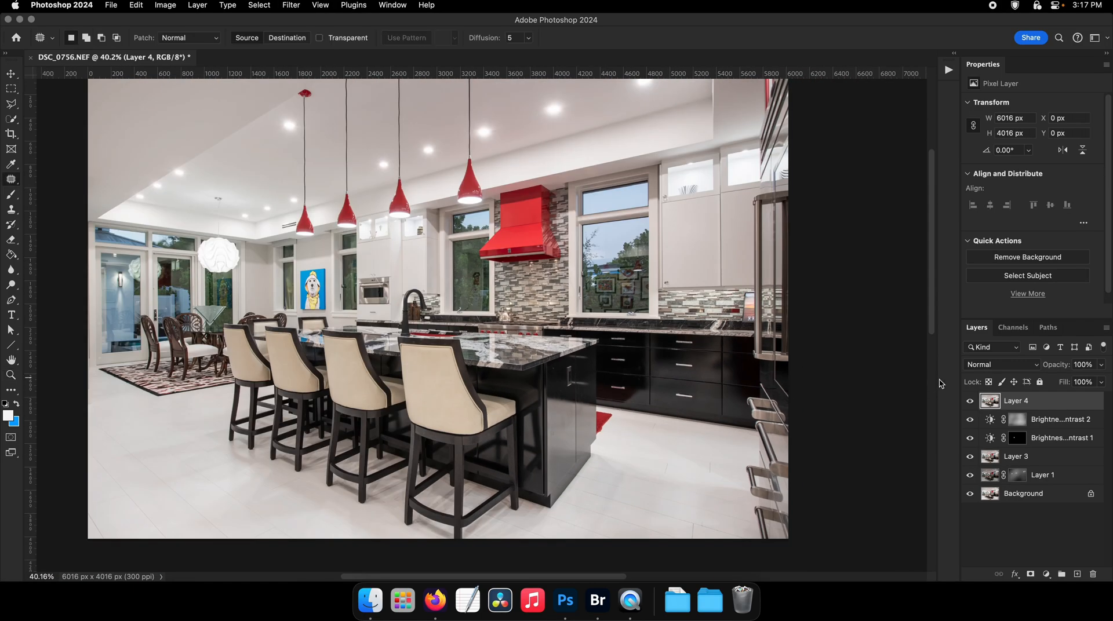
left_click_drag(731, 388, 872, 410)
left_click(969, 402)
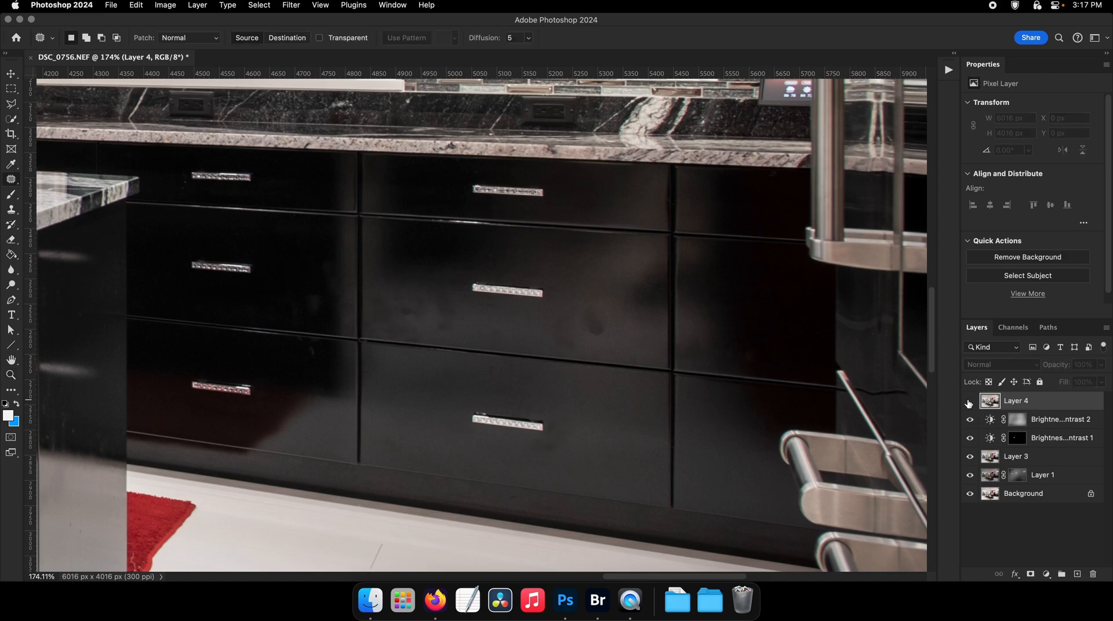
left_click(969, 402)
left_click(968, 402)
left_click(968, 402)
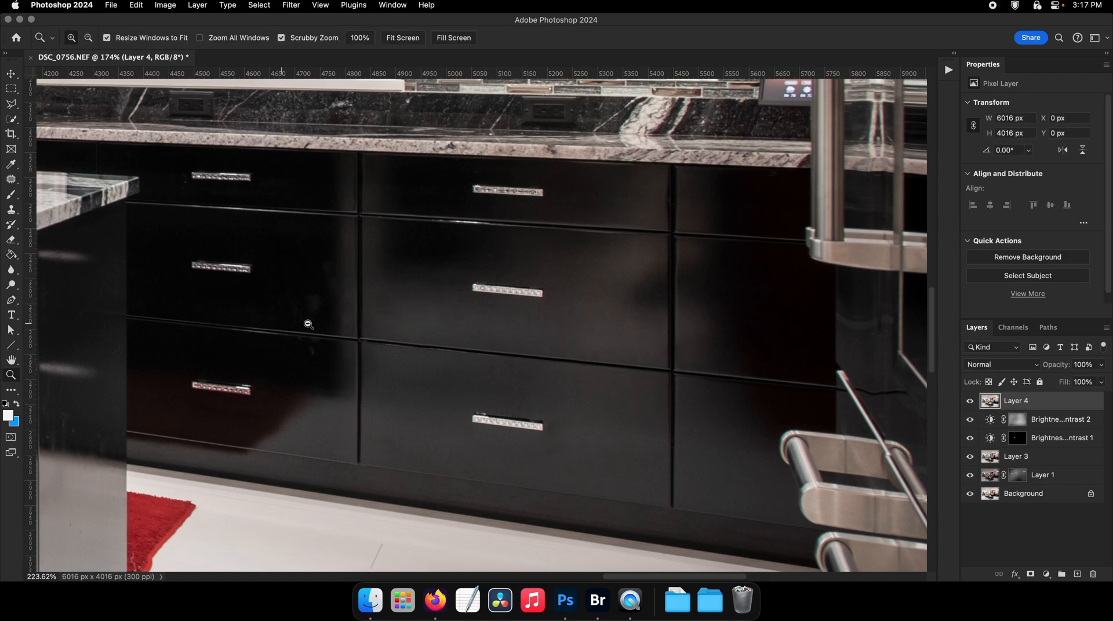
Step: Patch the faint spots on the left column's middle and lower drawer fronts with clean black areas nearby
left_click_drag(258, 324, 408, 295)
left_click_drag(380, 286, 382, 235)
key("super+d")
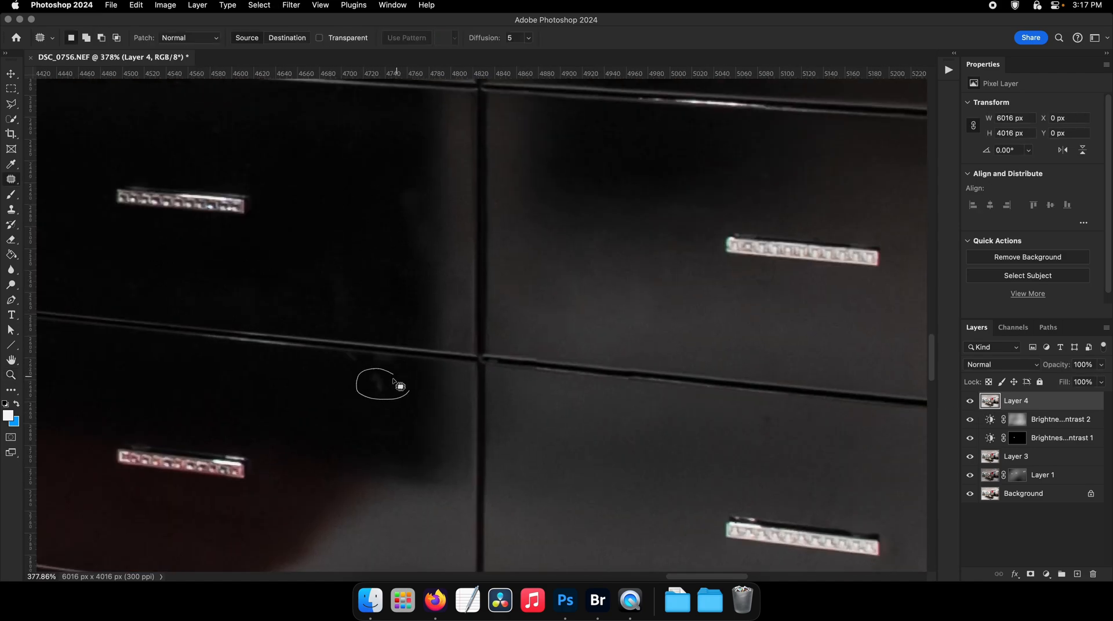
left_click_drag(394, 380, 407, 391)
left_click_drag(381, 385, 378, 426)
key("super+d")
left_click_drag(689, 333, 371, 342)
mouse_move(318, 297)
left_mouse_down()
mouse_move(355, 303)
mouse_move(349, 265)
left_mouse_up()
mouse_move(343, 279)
left_mouse_down()
mouse_move(395, 395)
mouse_move(362, 374)
left_mouse_up()
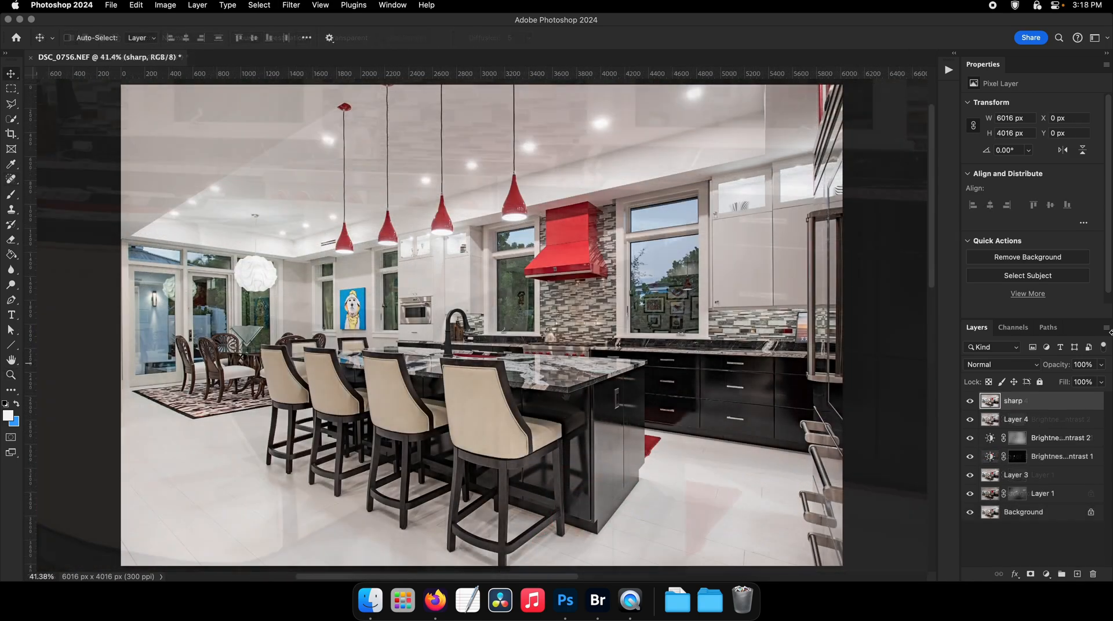